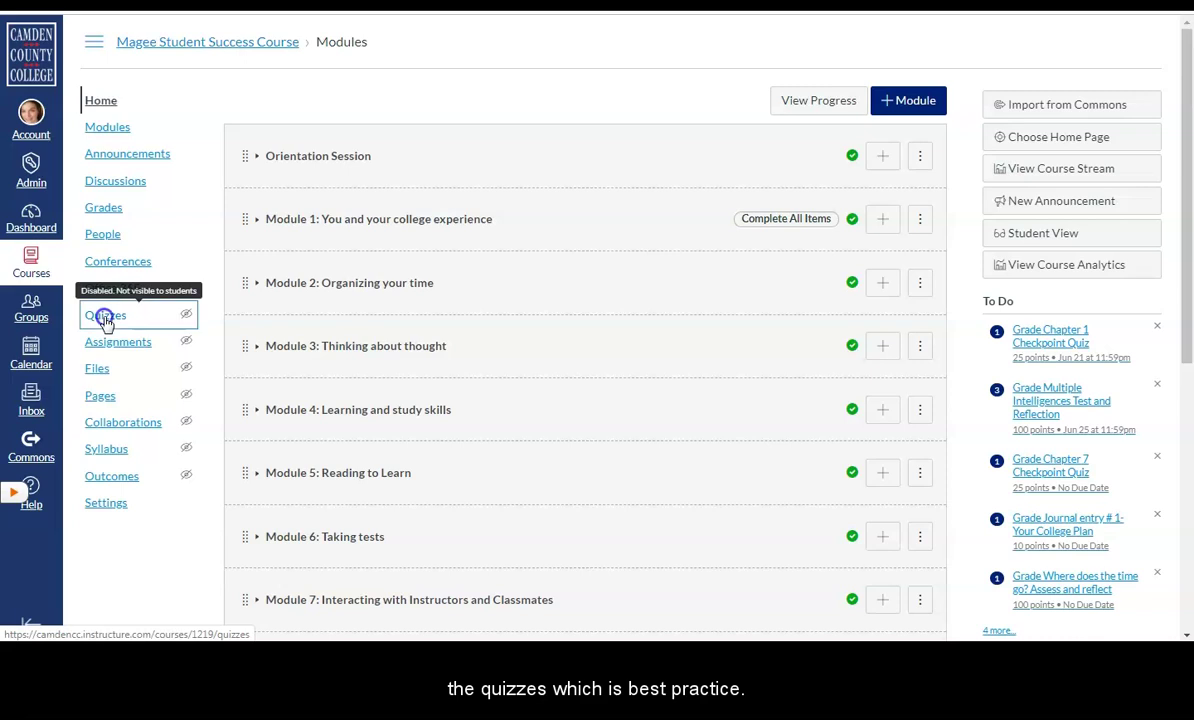
Open the Quizzes list in the Magee Student Success Course.
{"action": "left_click", "coordinate": [106, 316]}
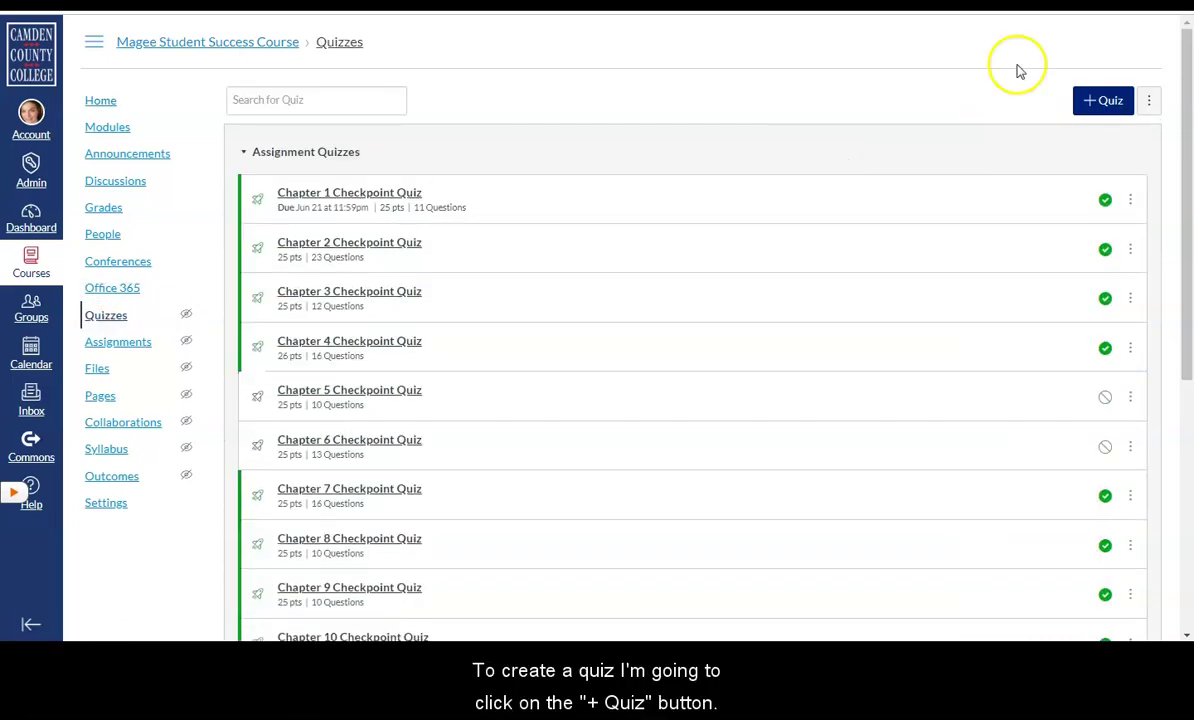
Create a new quiz titled 'Chapter 11 Checkpoint Quiz' and enter its instructions paragraph.
{"action": "left_click", "coordinate": [1105, 104]}
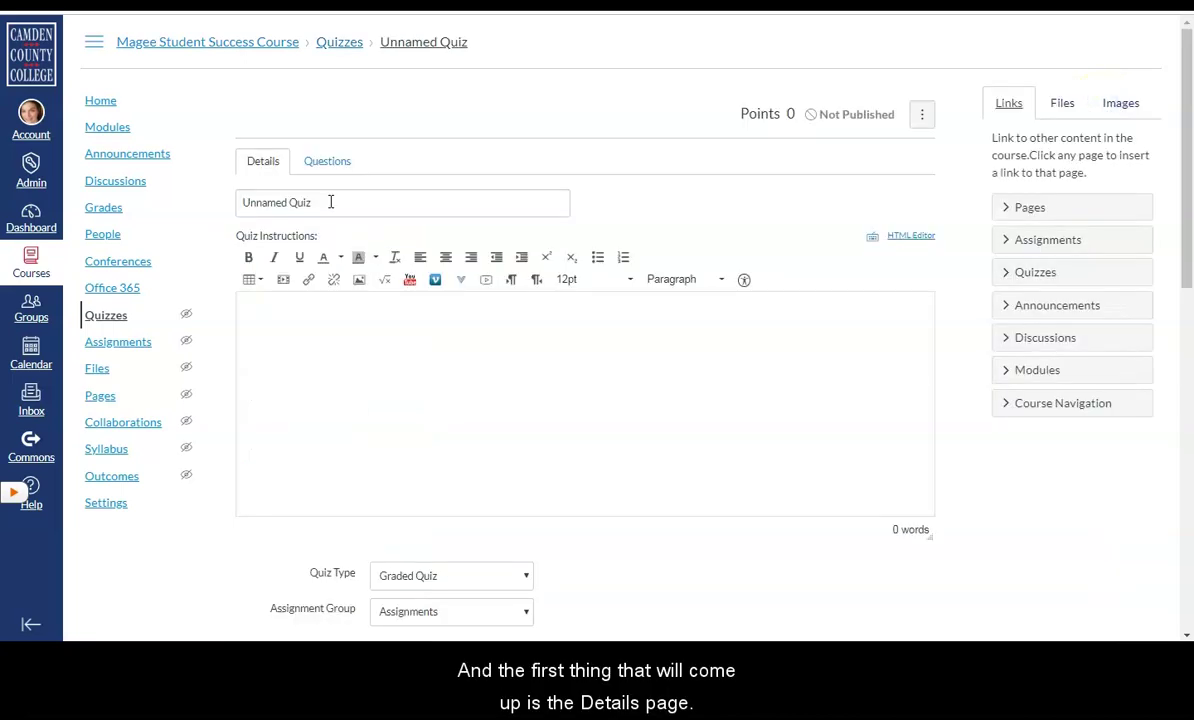
{"action": "left_click_drag", "start_coordinate": [324, 200], "coordinate": [220, 196]}
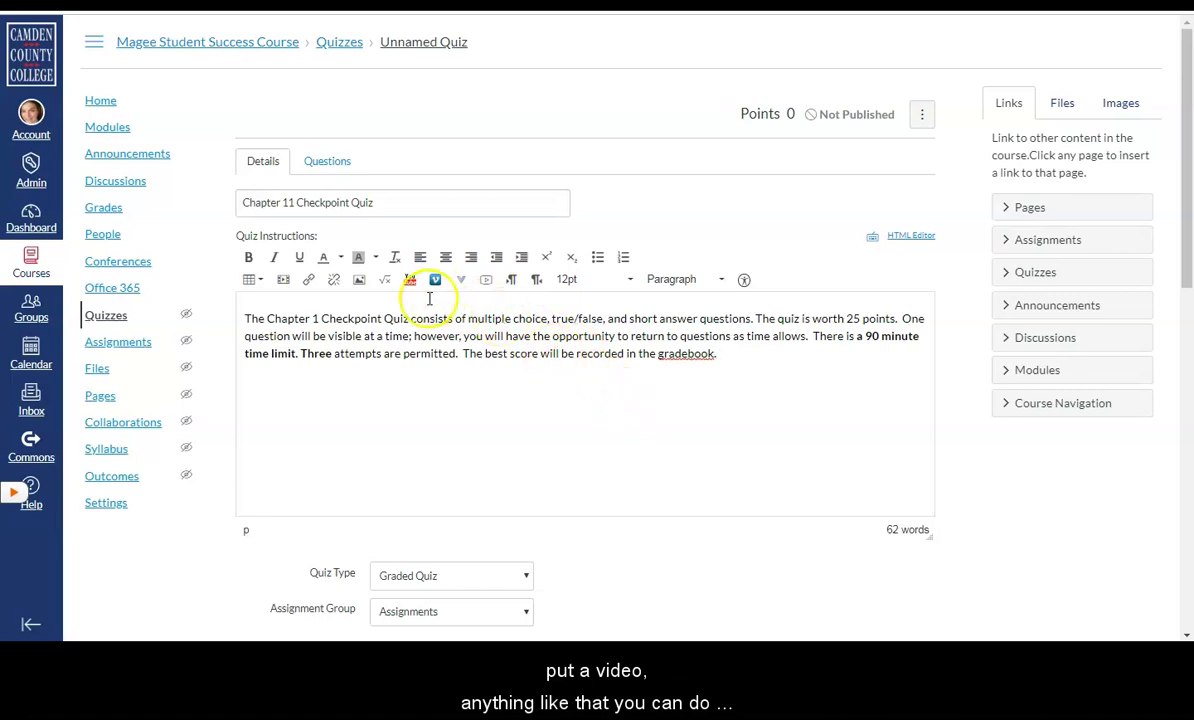
{"action": "scroll", "coordinate": [535, 350], "scroll_direction": "down", "scroll_amount": 5}
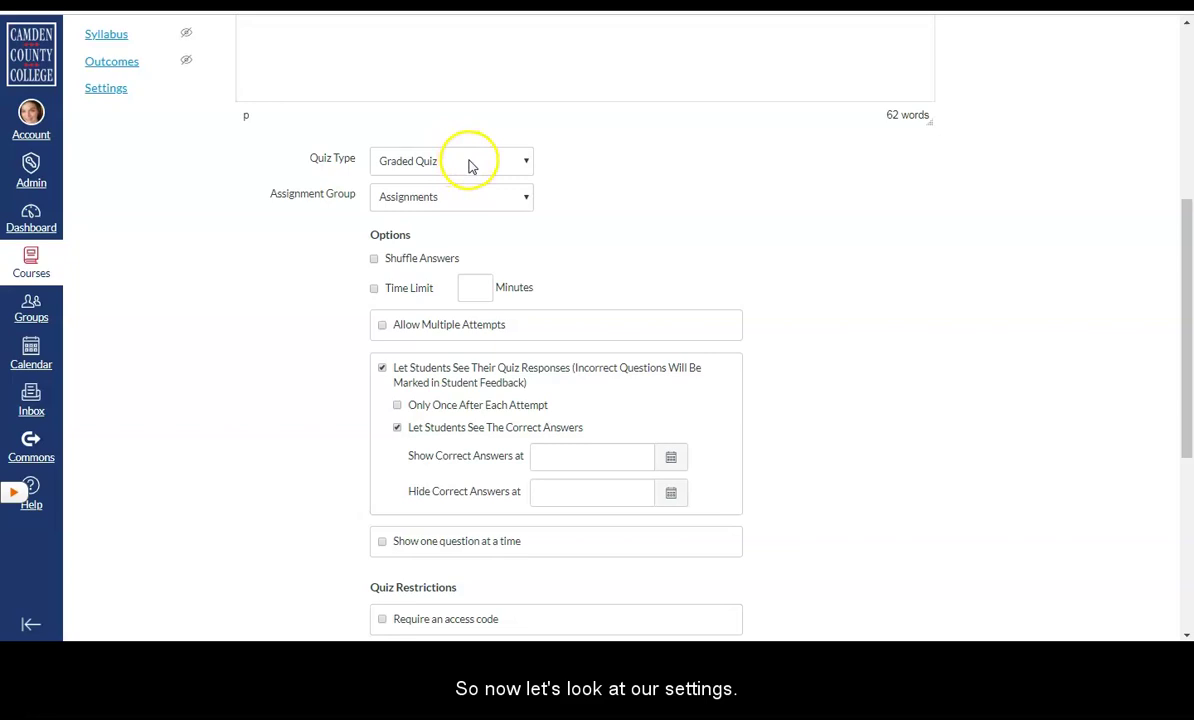
Keep Graded Quiz as the quiz type and file it under the Quizzes assignment group.
{"action": "left_click", "coordinate": [462, 162]}
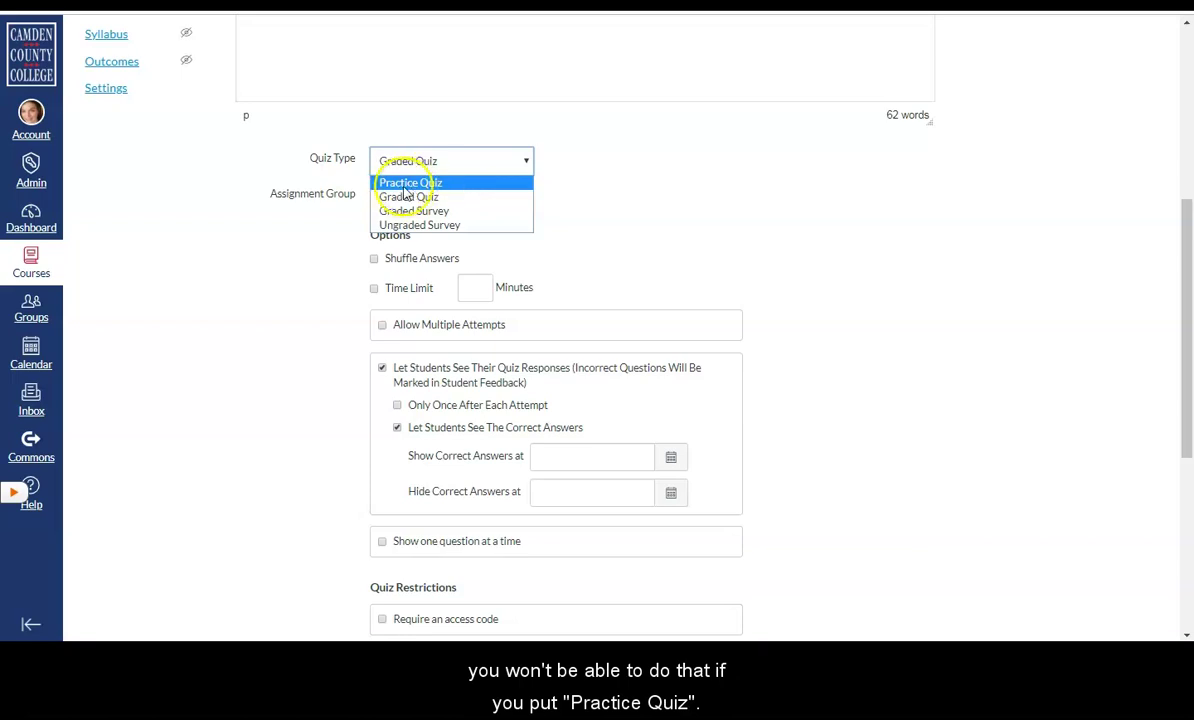
{"action": "left_click", "coordinate": [467, 198]}
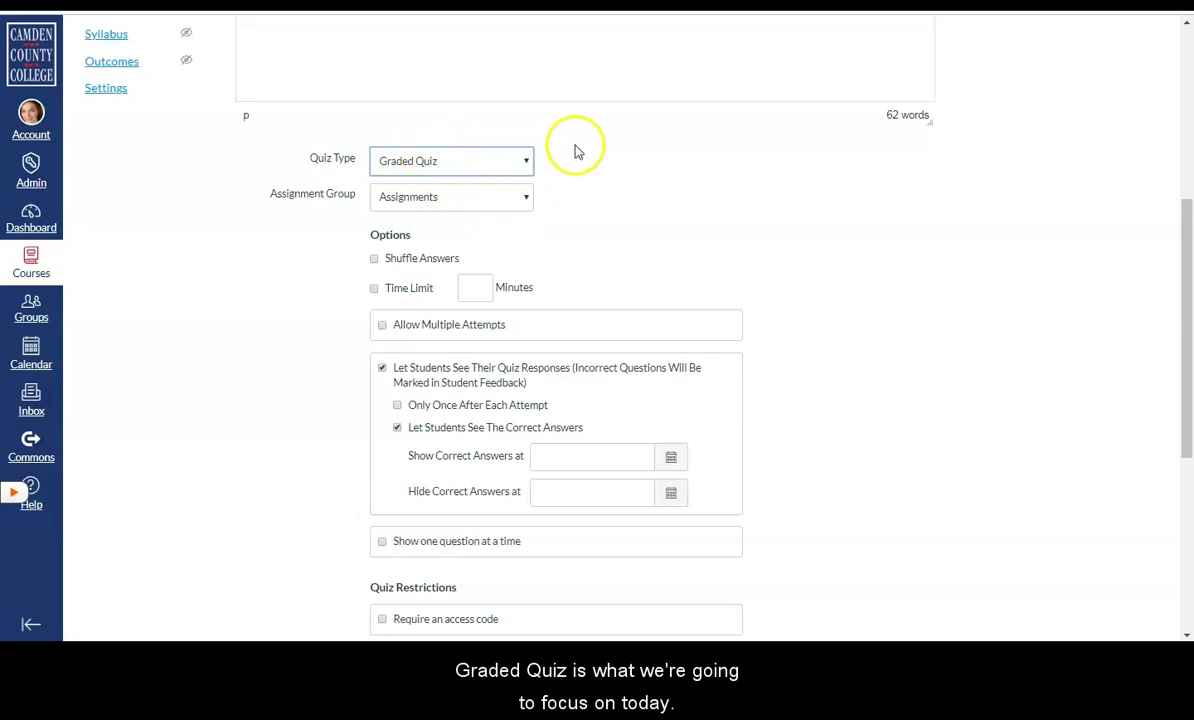
{"action": "left_click", "coordinate": [492, 202]}
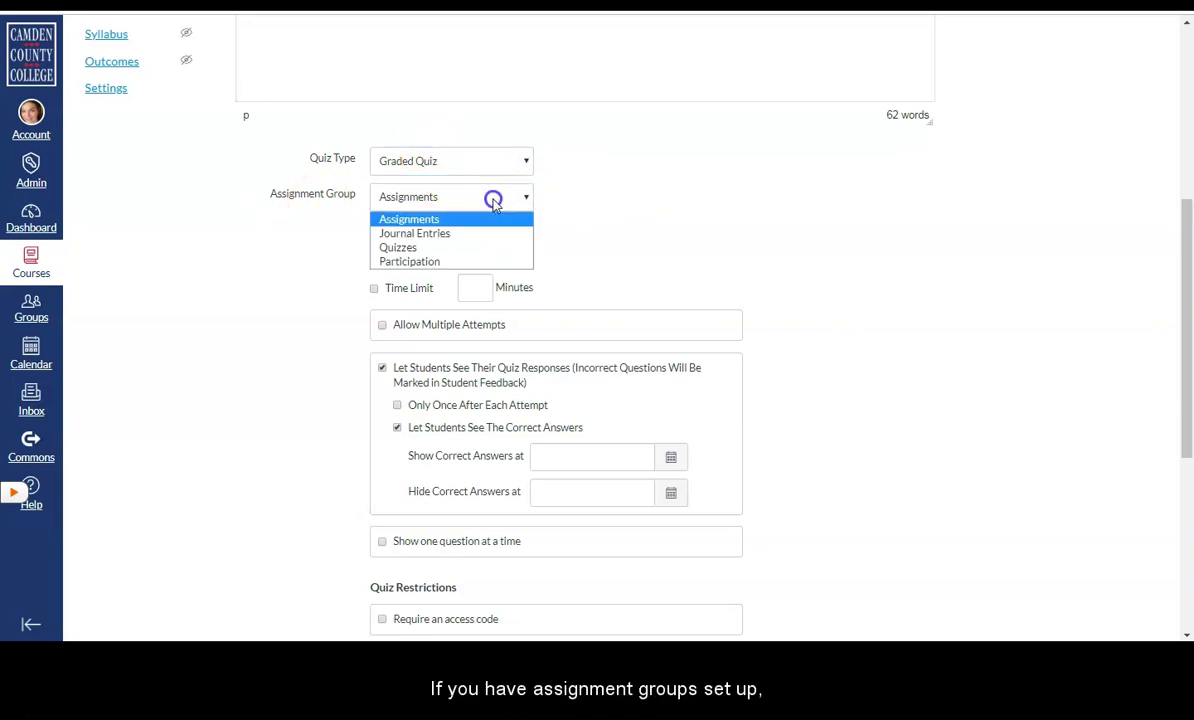
{"action": "left_click", "coordinate": [475, 249]}
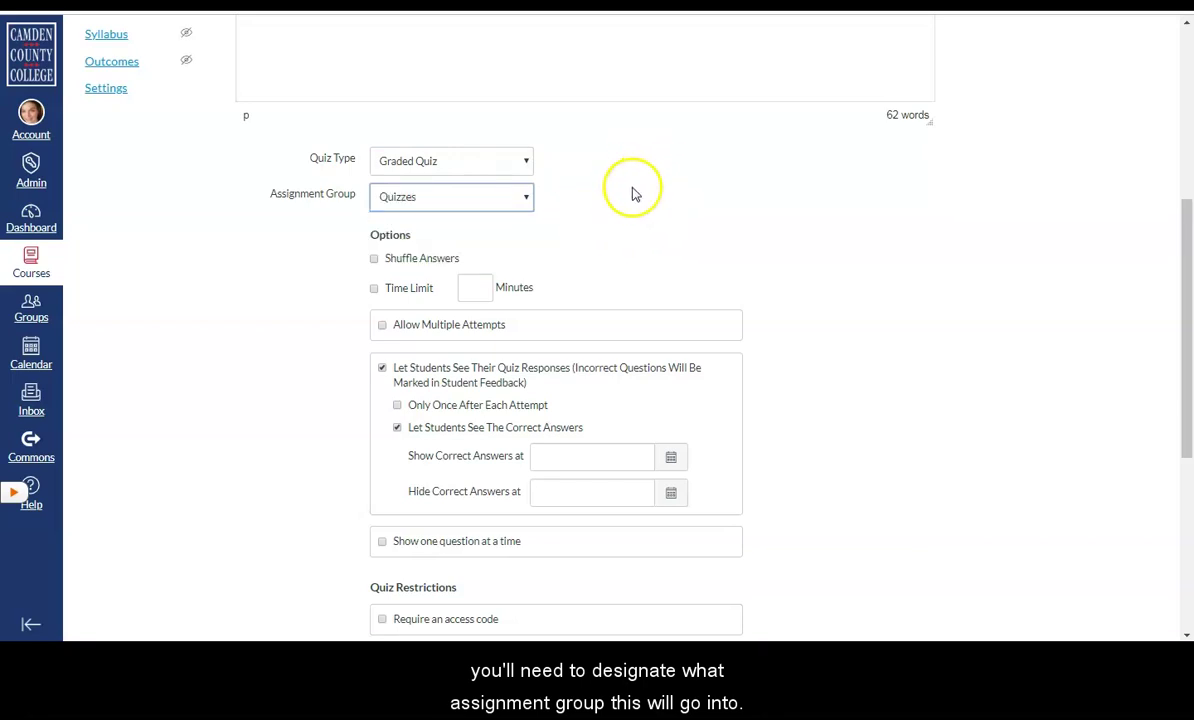
Turn on answer shuffling and a 90-minute time limit.
{"action": "scroll", "coordinate": [632, 192], "scroll_direction": "down", "scroll_amount": 2}
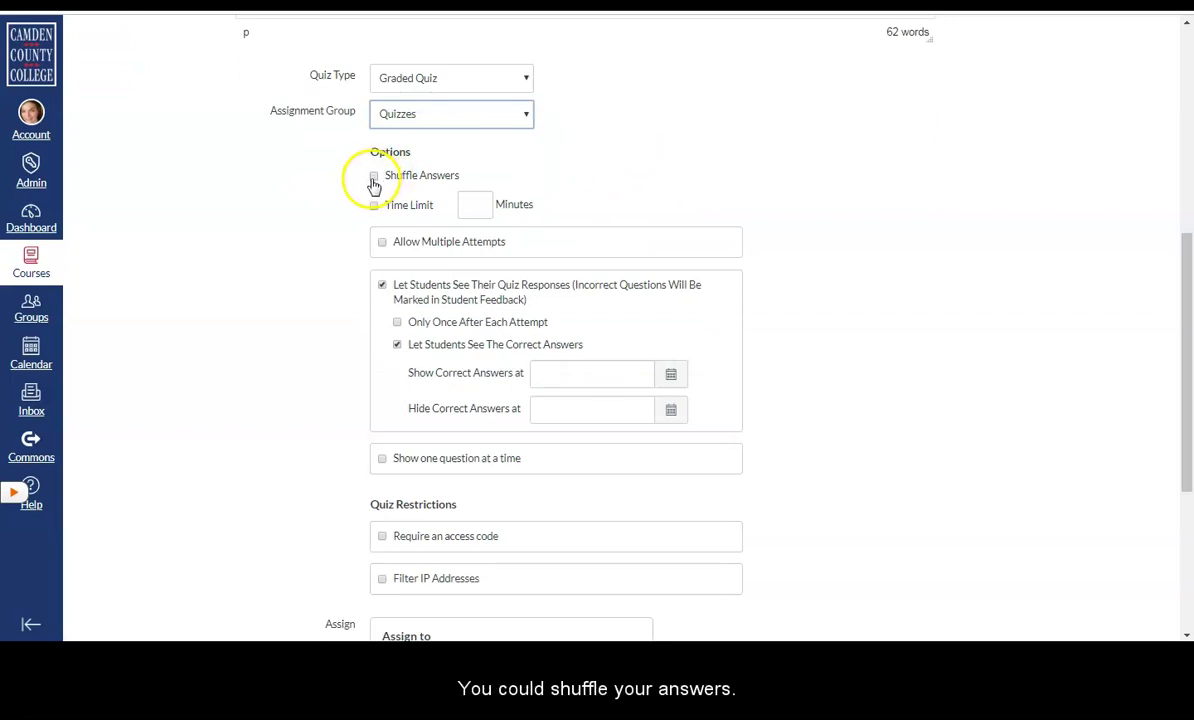
{"action": "left_click", "coordinate": [374, 177]}
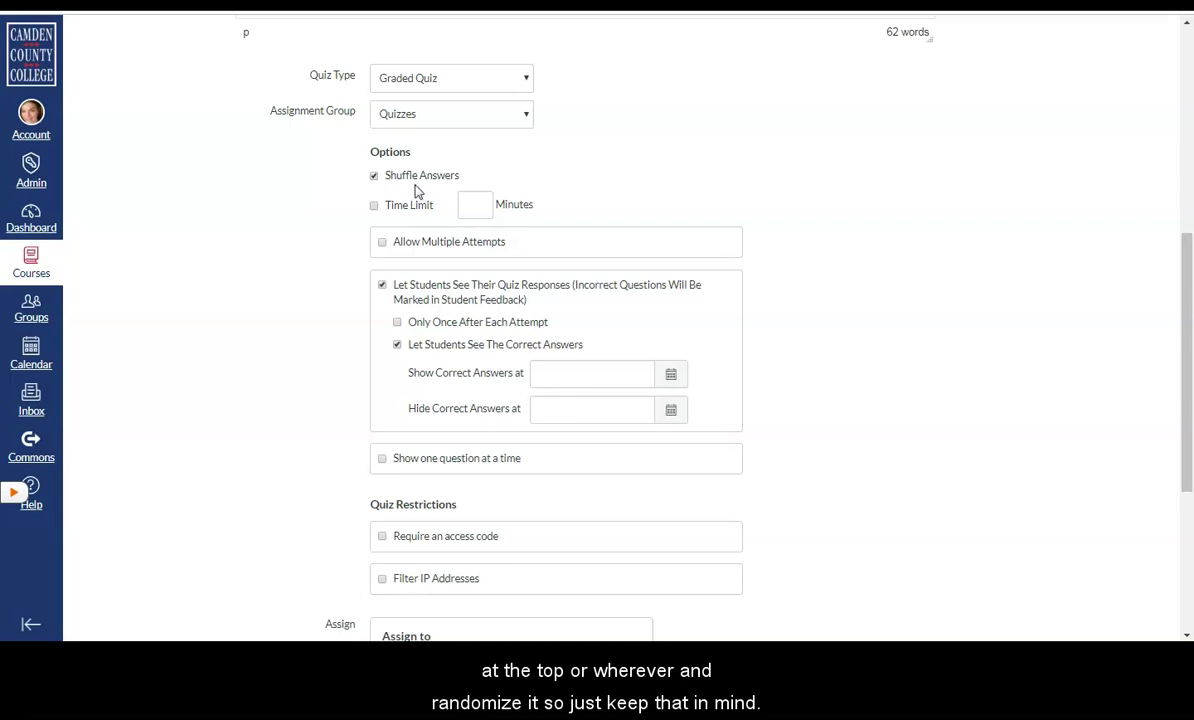
{"action": "left_click", "coordinate": [375, 206]}
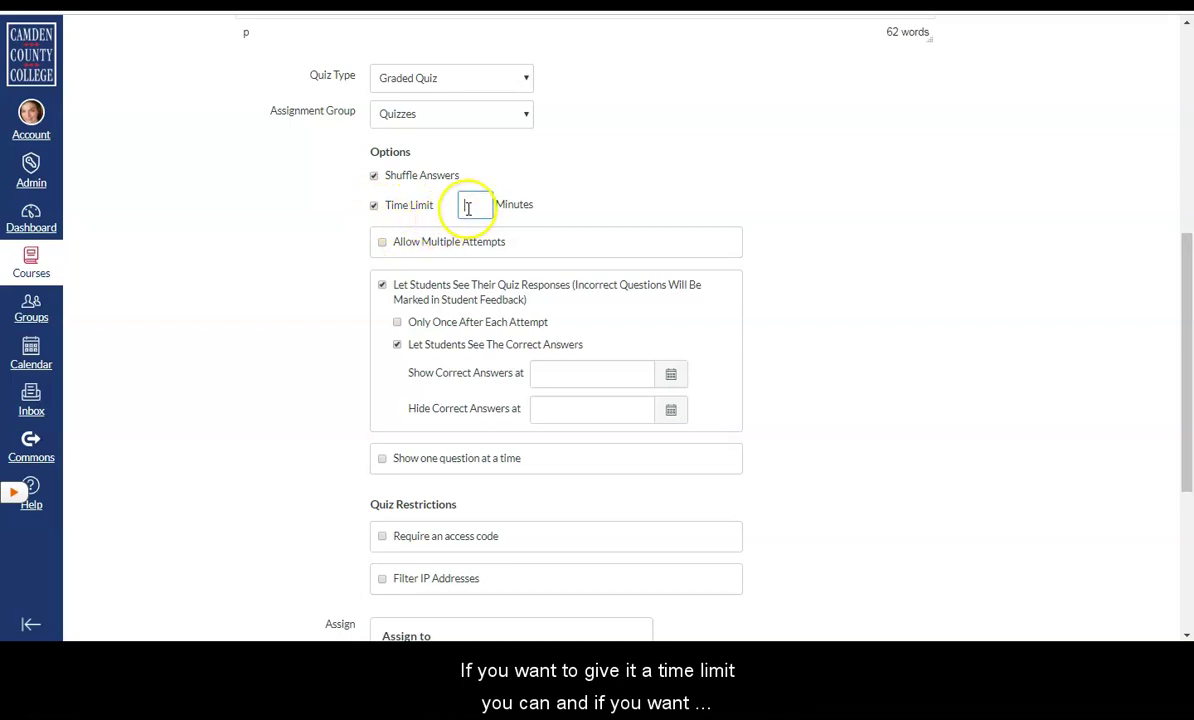
{"action": "type", "text": "90"}
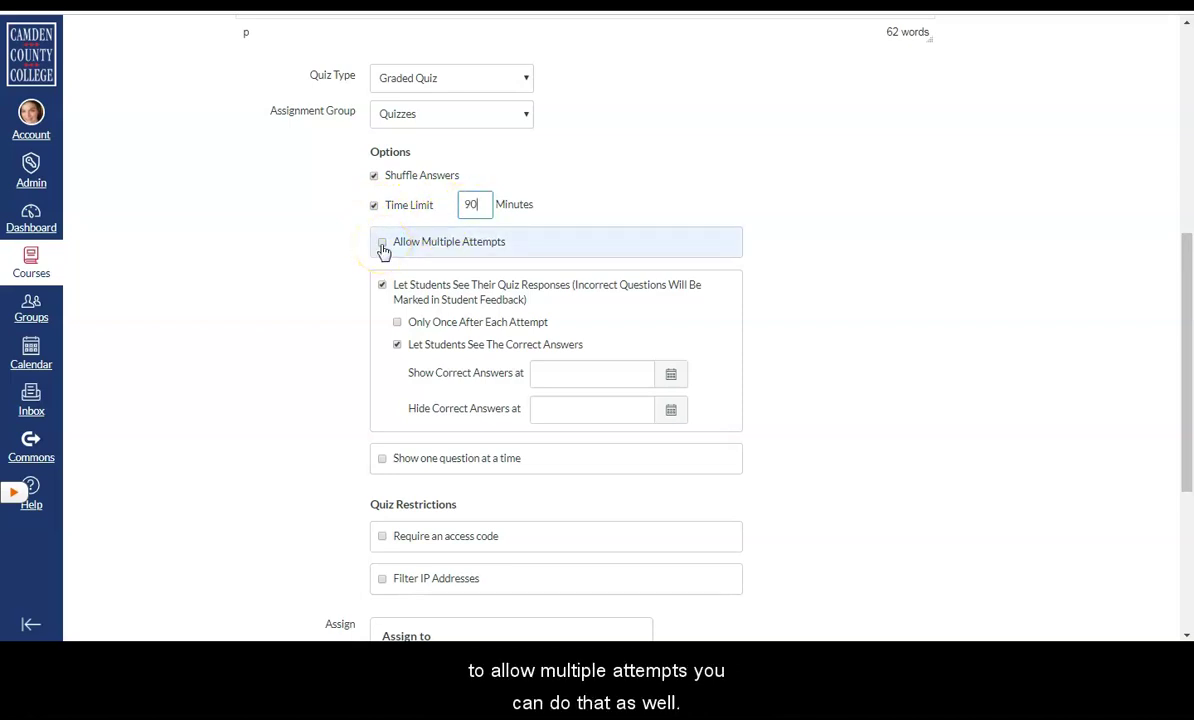
Allow multiple attempts keeping the highest score, with a capped number of attempts.
{"action": "left_click", "coordinate": [382, 245]}
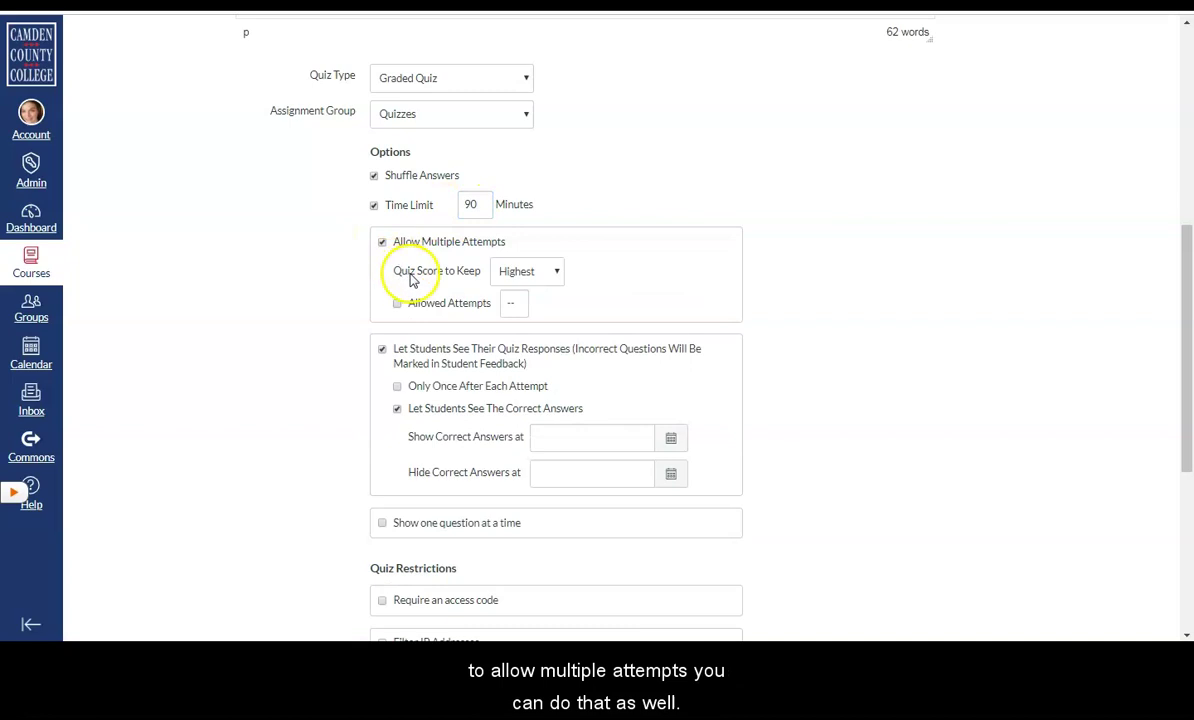
{"action": "left_click", "coordinate": [533, 276]}
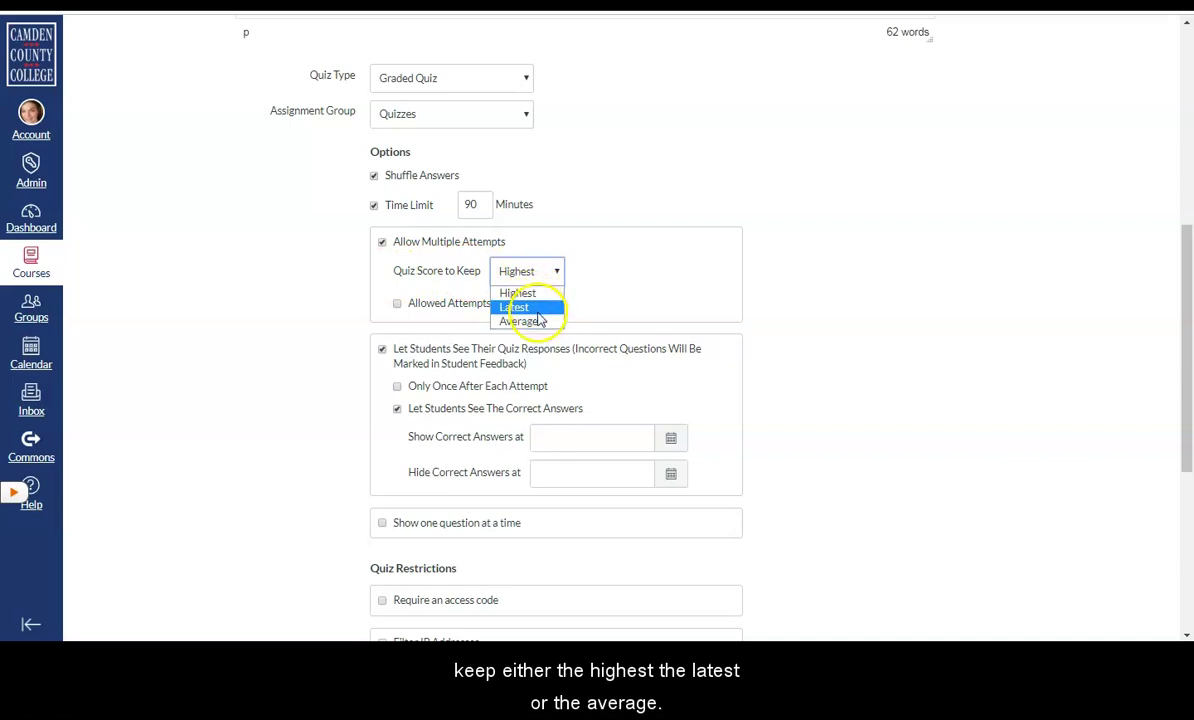
{"action": "left_click", "coordinate": [397, 305]}
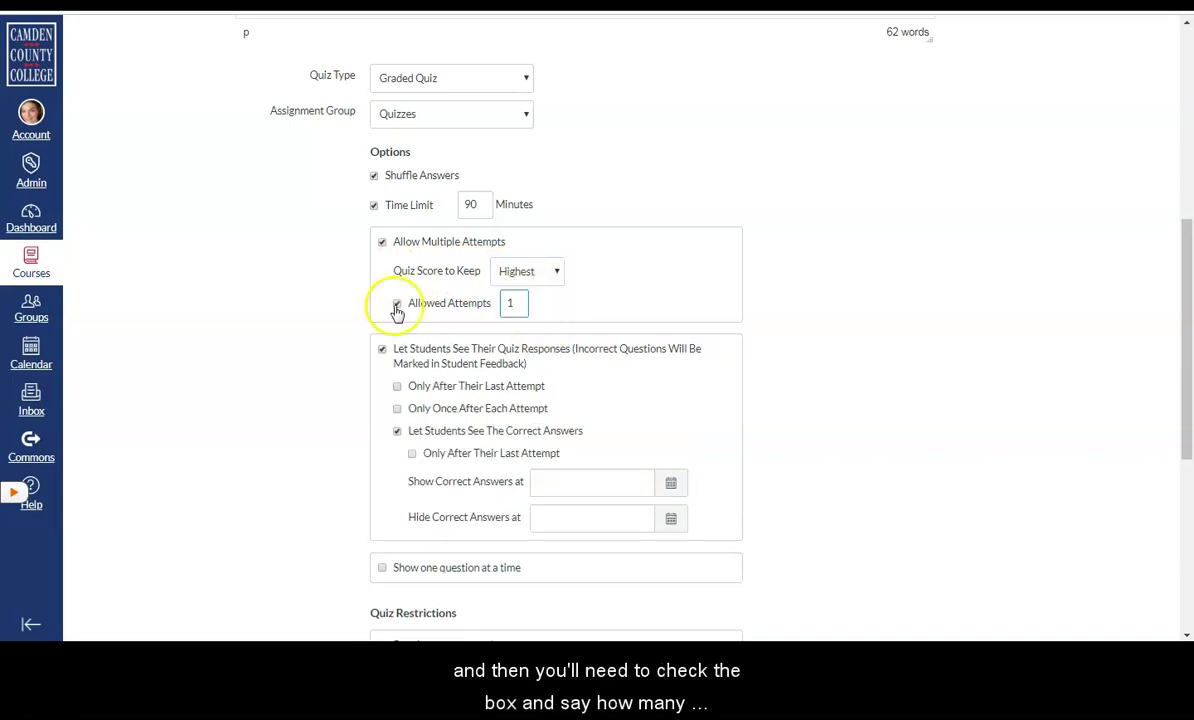
{"action": "double_click", "coordinate": [510, 302]}
Limit attempts to 3 and show students their responses only after their last attempt.
{"action": "type", "text": "3"}
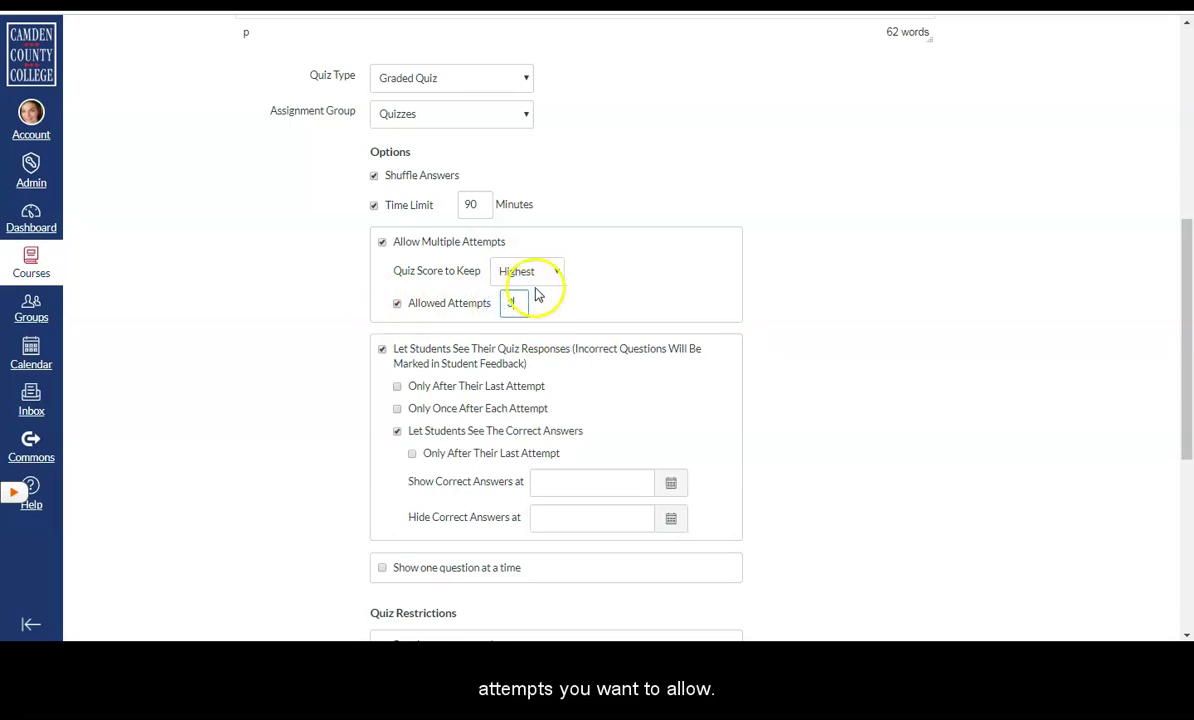
{"action": "scroll", "coordinate": [580, 290], "scroll_direction": "down", "scroll_amount": 2}
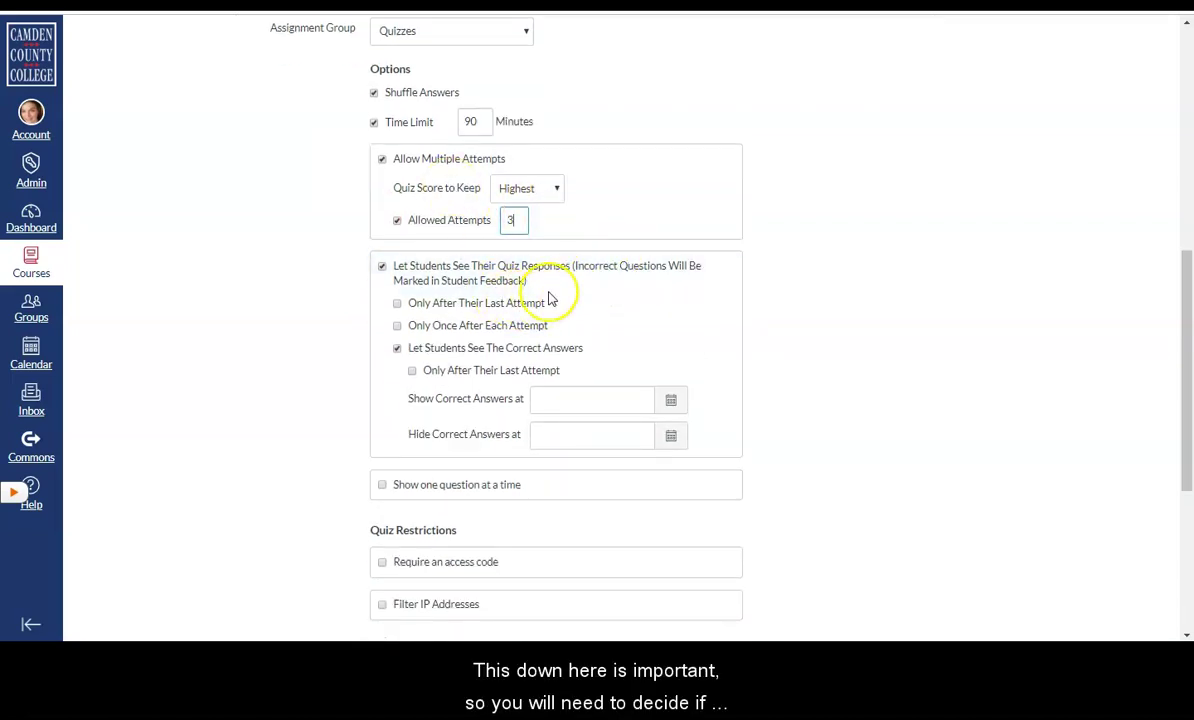
{"action": "scroll", "coordinate": [548, 299], "scroll_direction": "down", "scroll_amount": 2}
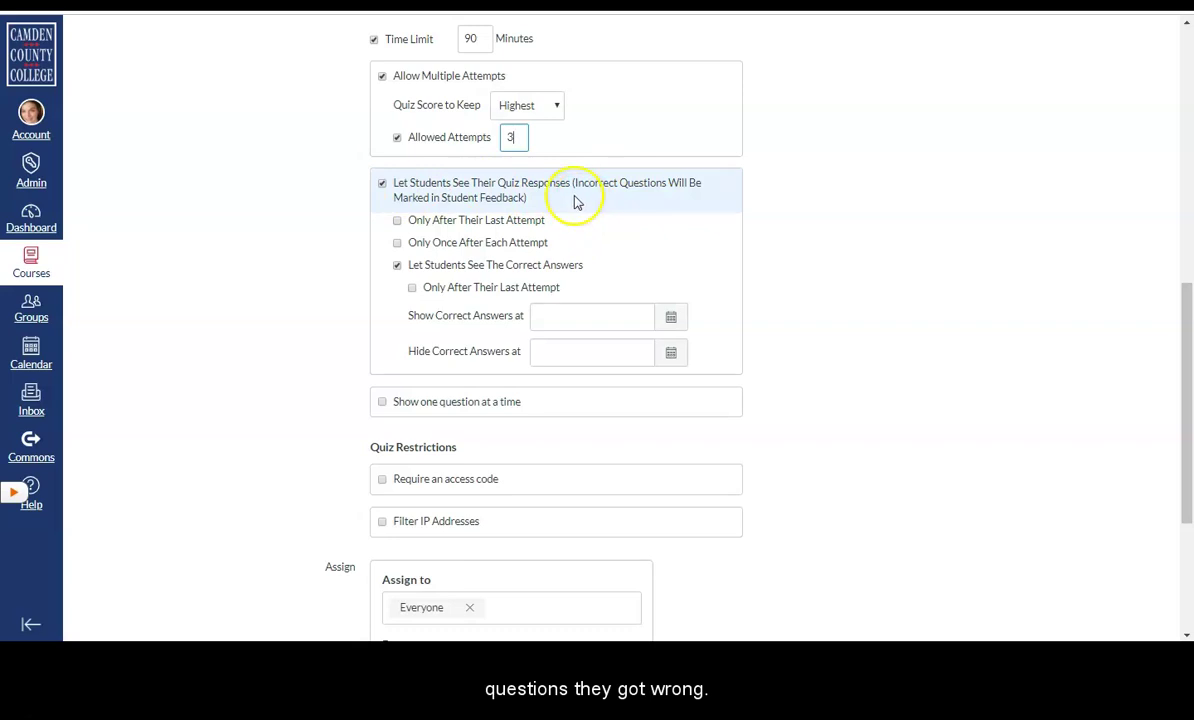
{"action": "left_click", "coordinate": [397, 221]}
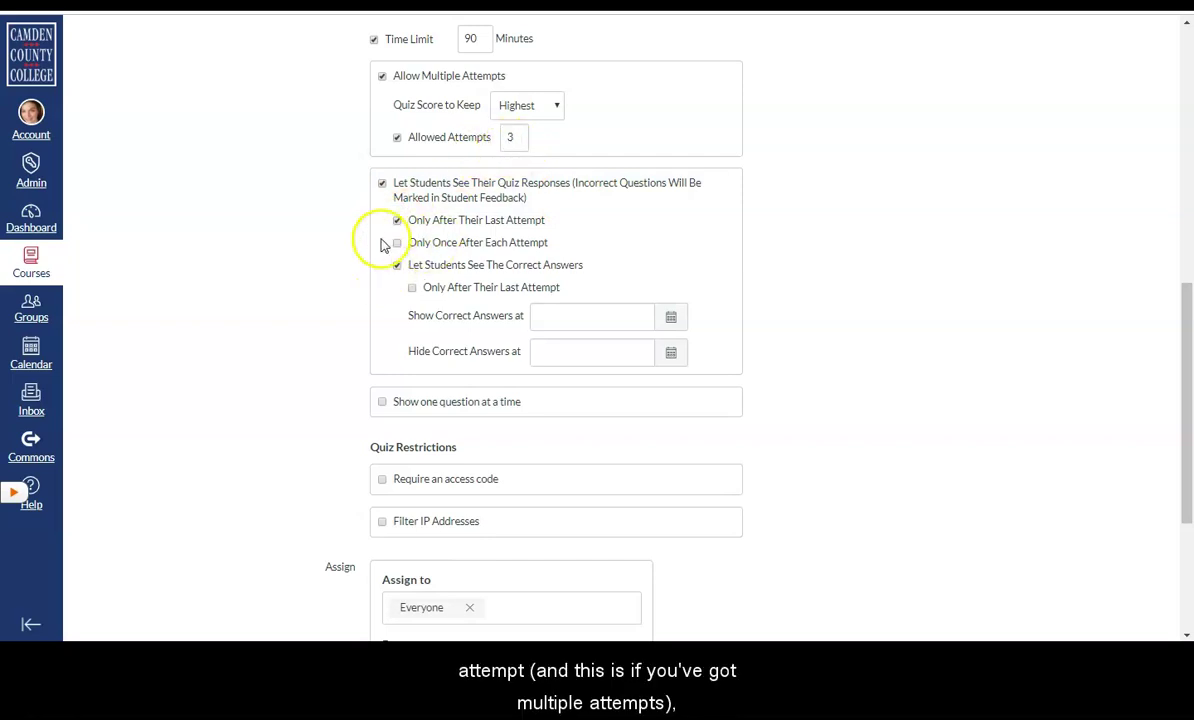
{"action": "left_click", "coordinate": [397, 243]}
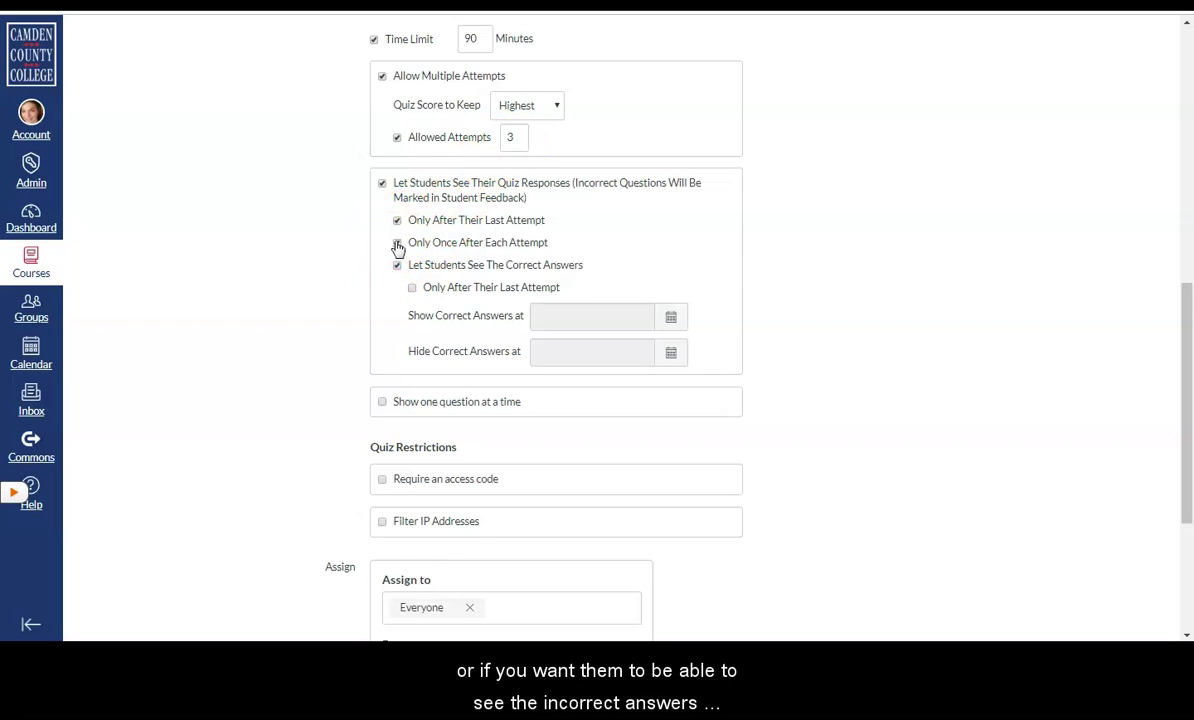
{"action": "left_click", "coordinate": [397, 243]}
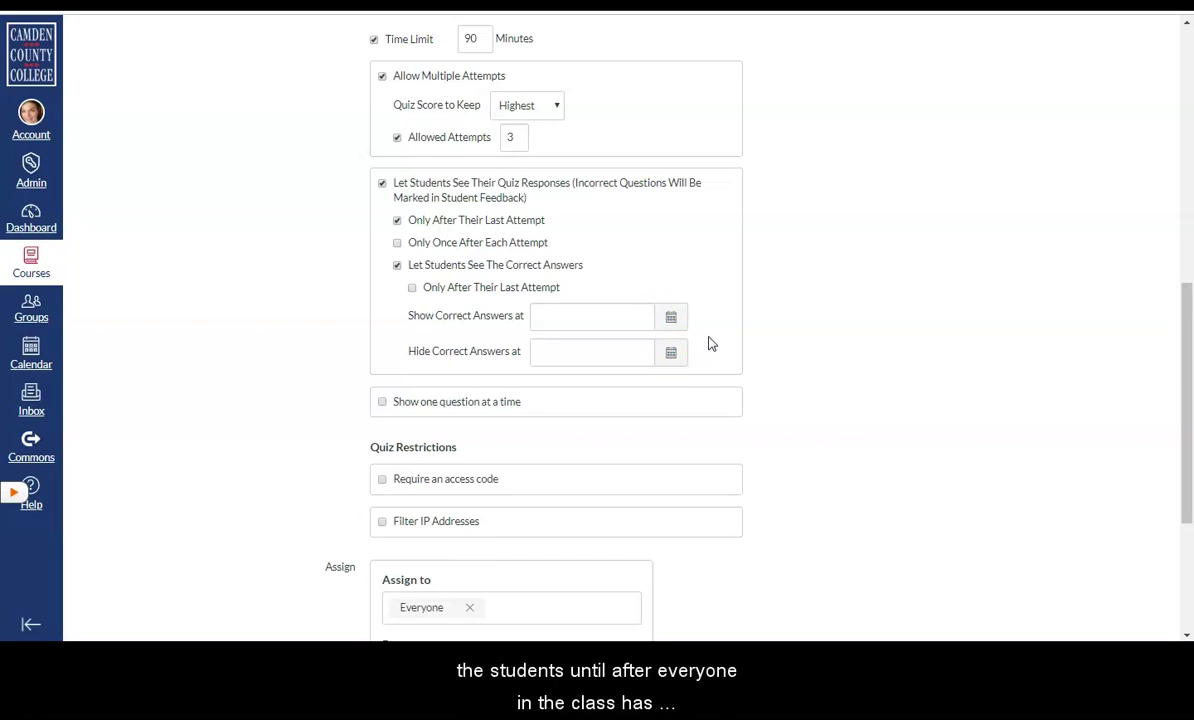
{"action": "left_click", "coordinate": [708, 288]}
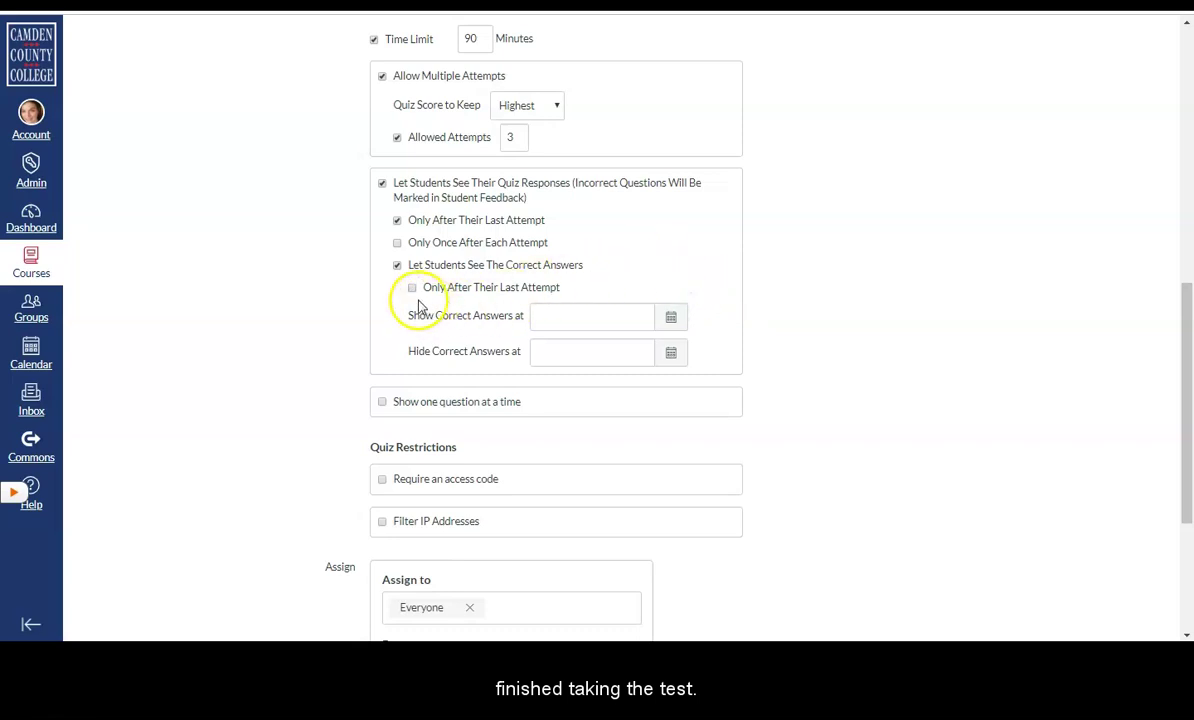
Show one question at a time, leaving lock-questions-after-answering turned off.
{"action": "scroll", "coordinate": [380, 243], "scroll_direction": "down", "scroll_amount": 2}
{"action": "left_click", "coordinate": [382, 237]}
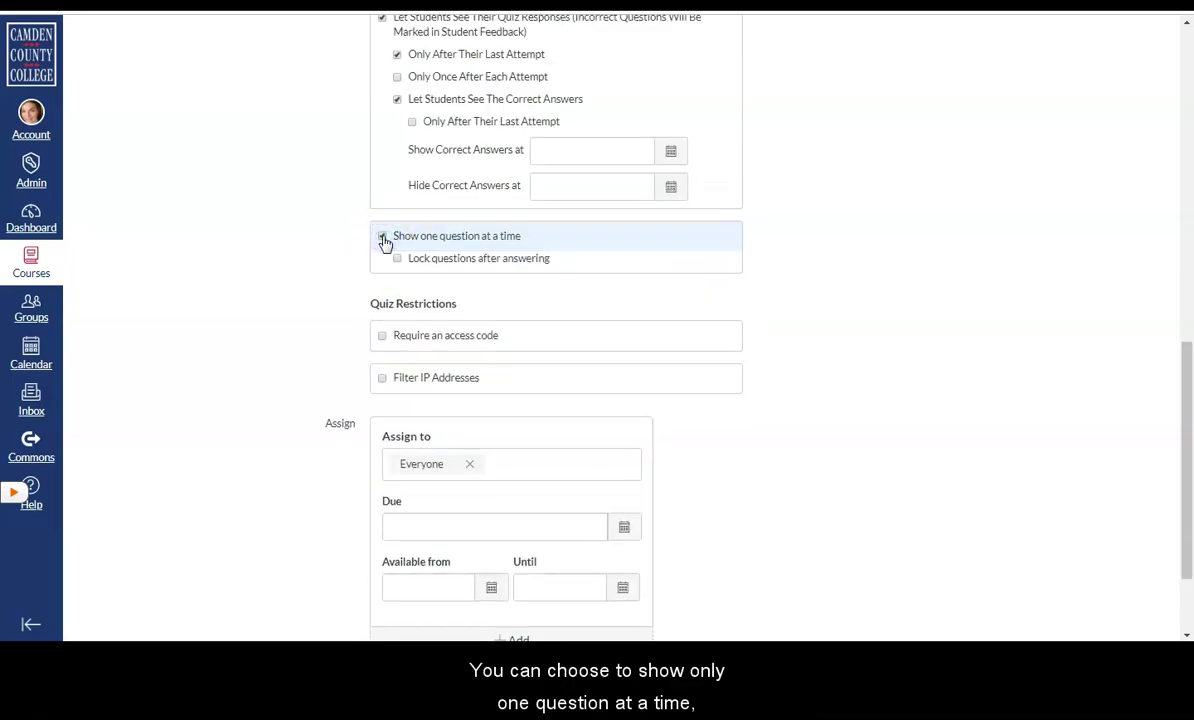
{"action": "left_click", "coordinate": [397, 259]}
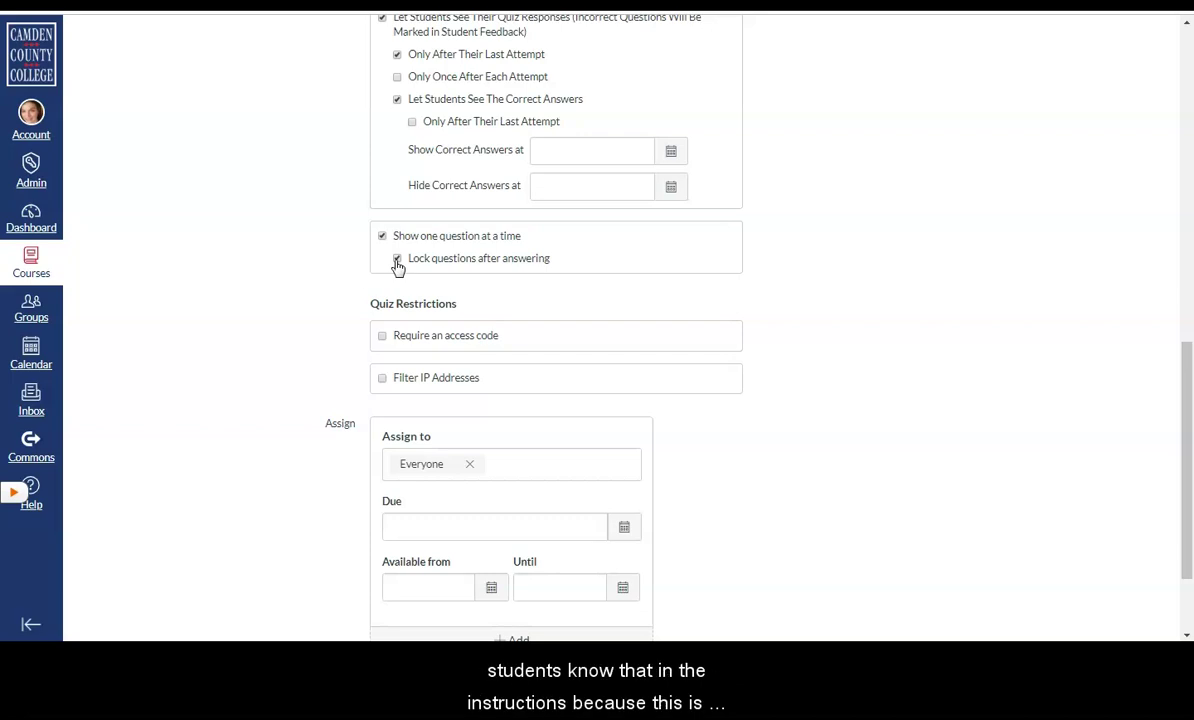
{"action": "scroll", "coordinate": [398, 266], "scroll_direction": "down", "scroll_amount": 2}
{"action": "left_click", "coordinate": [399, 130]}
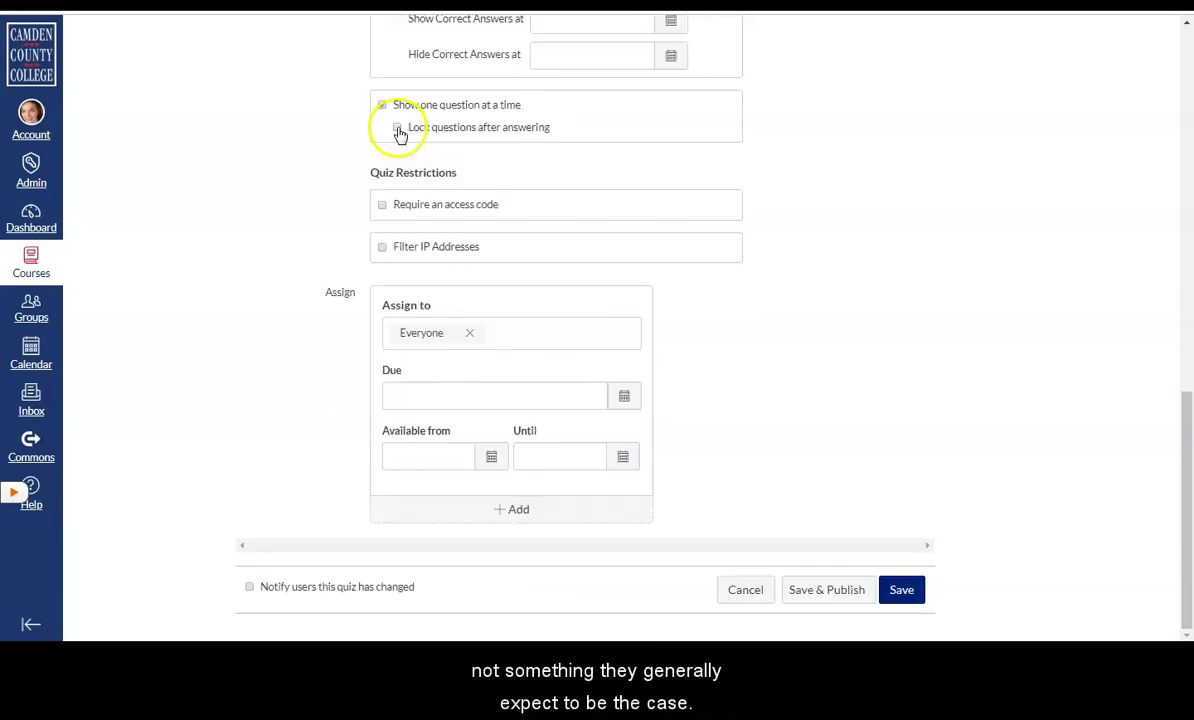
Add a second assignment entry for two individual students, leaving Everyone Else on the original.
{"action": "left_click", "coordinate": [522, 333]}
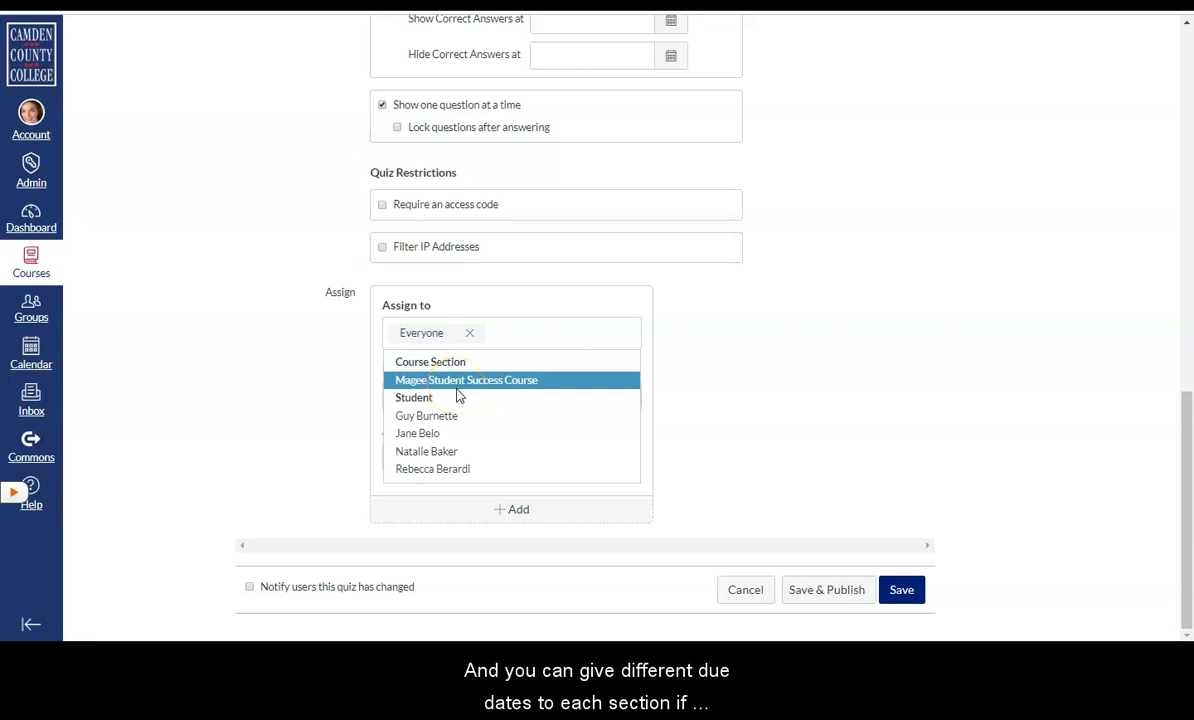
{"action": "left_click", "coordinate": [537, 331]}
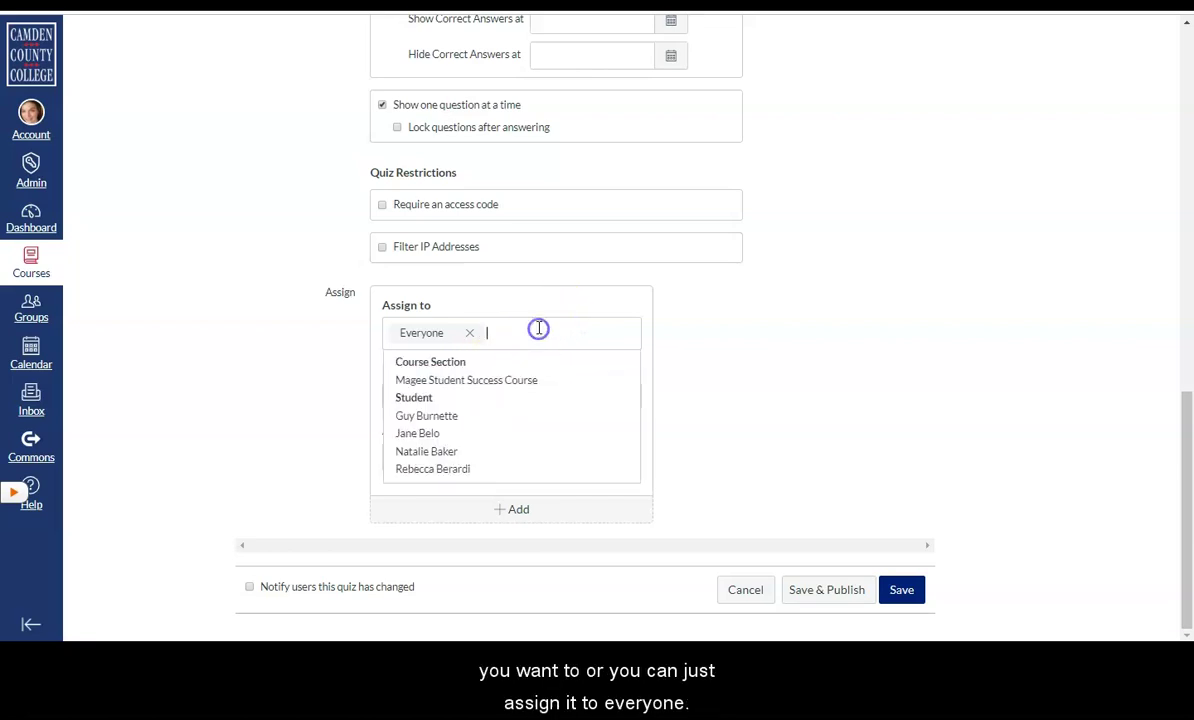
{"action": "left_click", "coordinate": [655, 302]}
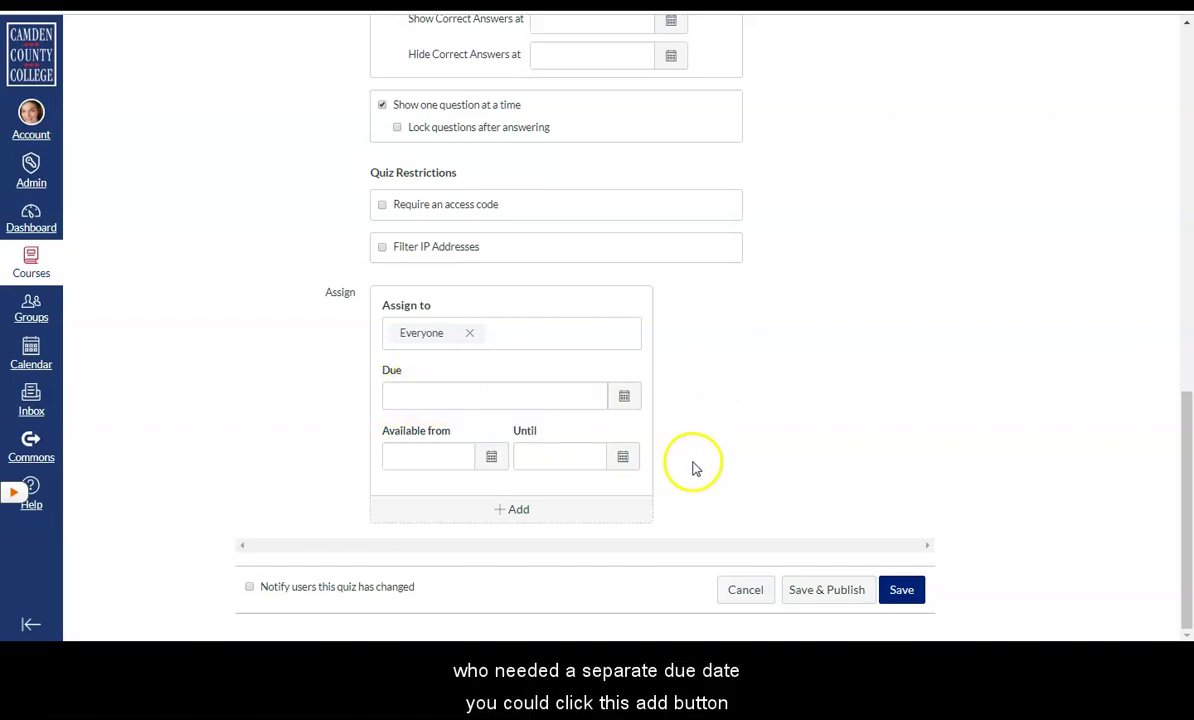
{"action": "left_click", "coordinate": [489, 511]}
{"action": "scroll", "coordinate": [785, 345], "scroll_direction": "down", "scroll_amount": 3}
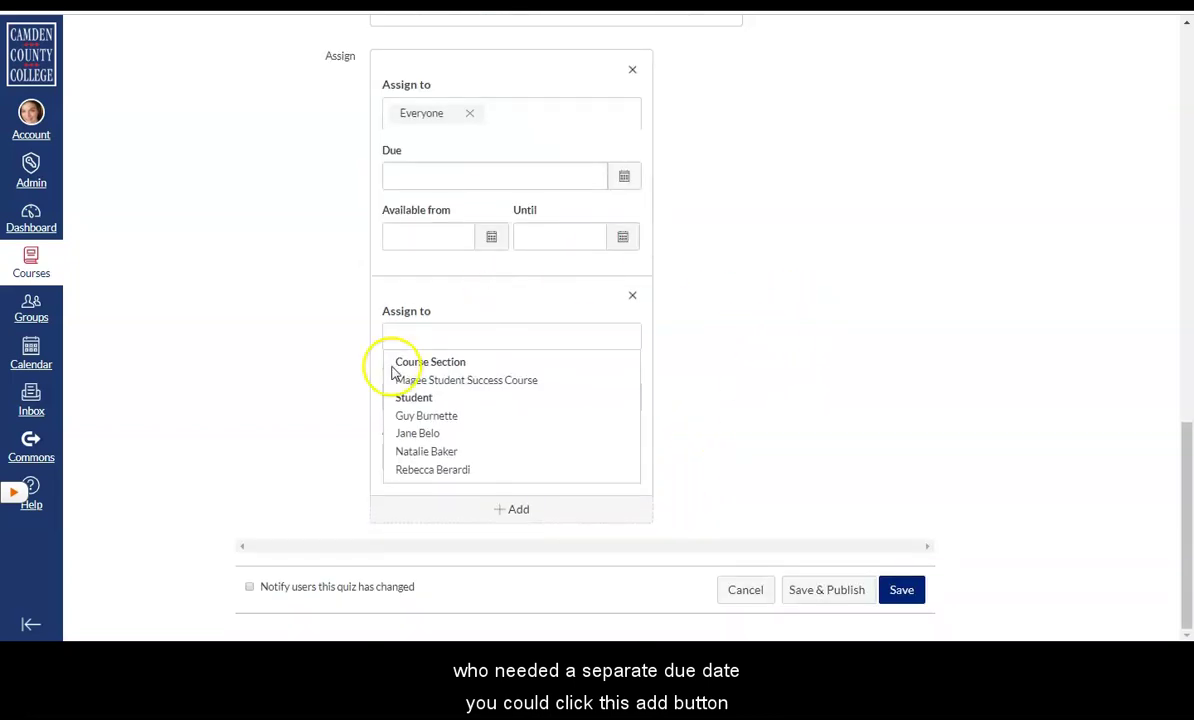
{"action": "left_click", "coordinate": [414, 436]}
{"action": "left_click", "coordinate": [511, 333]}
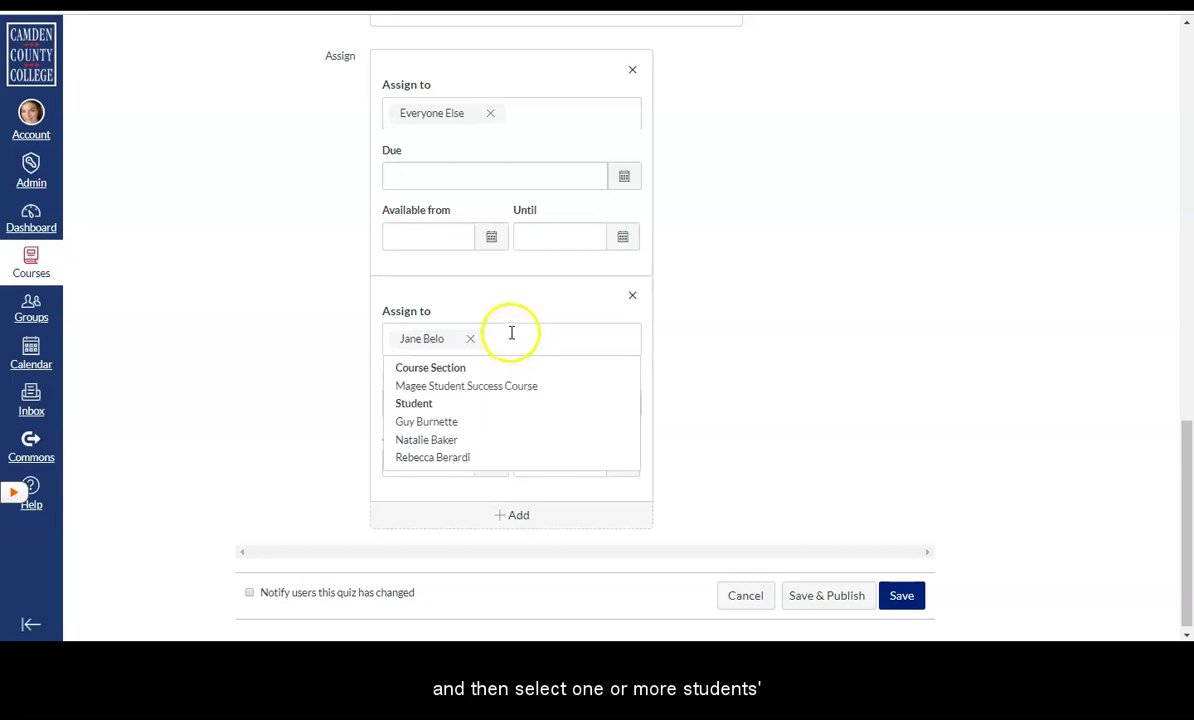
{"action": "left_click", "coordinate": [448, 421]}
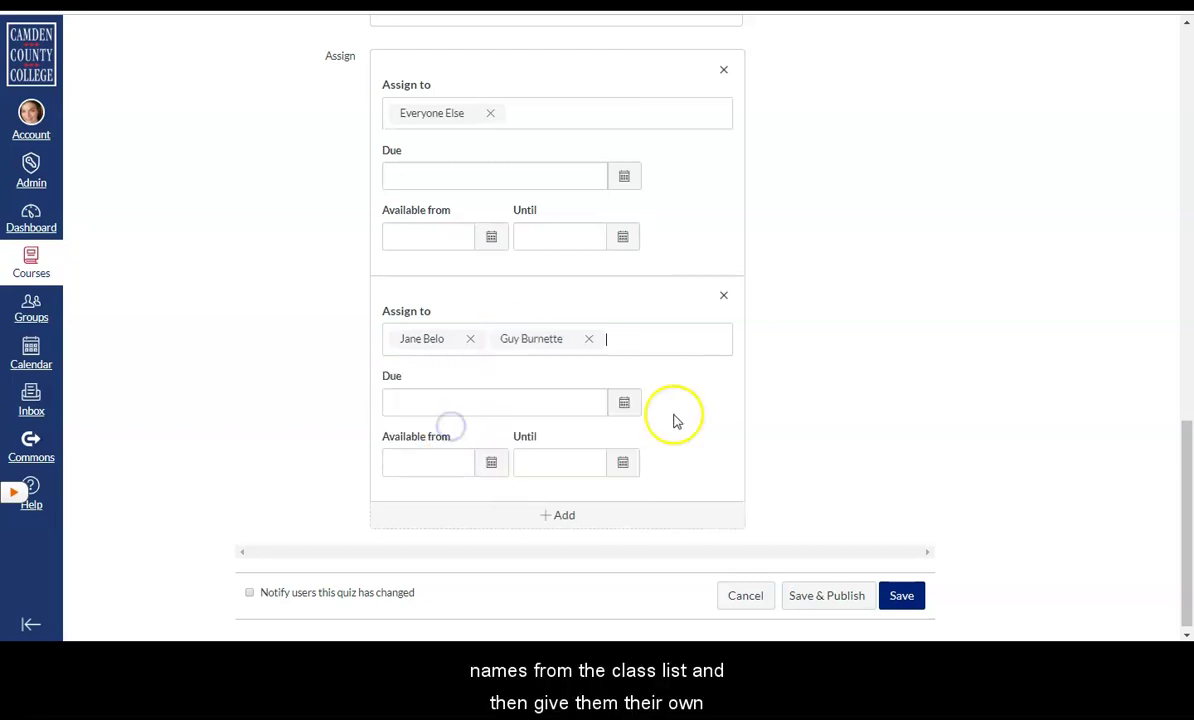
{"action": "left_click", "coordinate": [879, 344]}
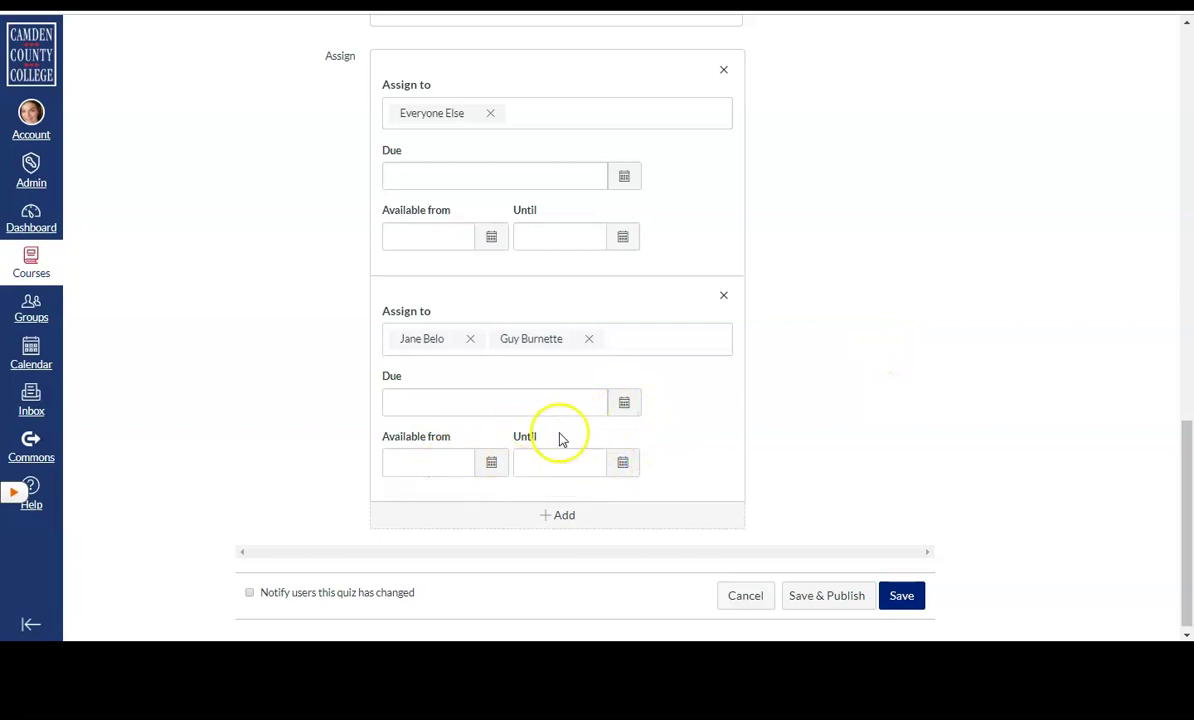
Save and publish the quiz, then open Chapter 11 Checkpoint Quiz from the quiz list.
{"action": "left_click", "coordinate": [812, 598]}
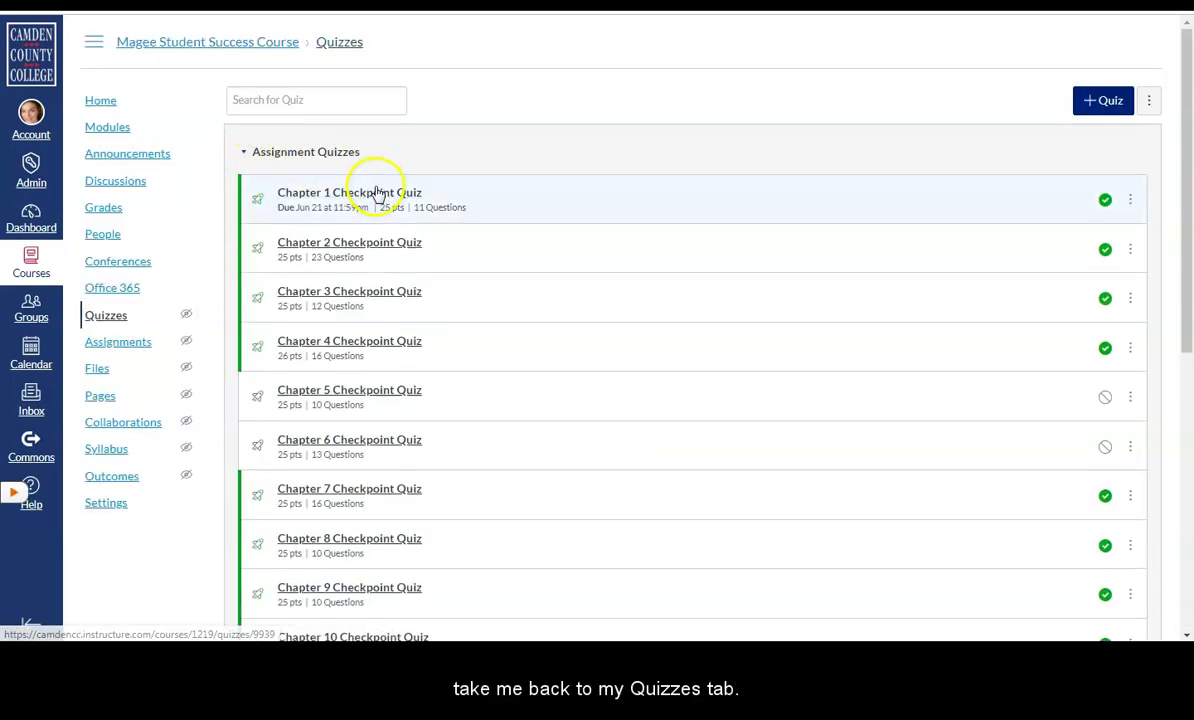
{"action": "scroll", "coordinate": [155, 484], "scroll_direction": "down", "scroll_amount": 1}
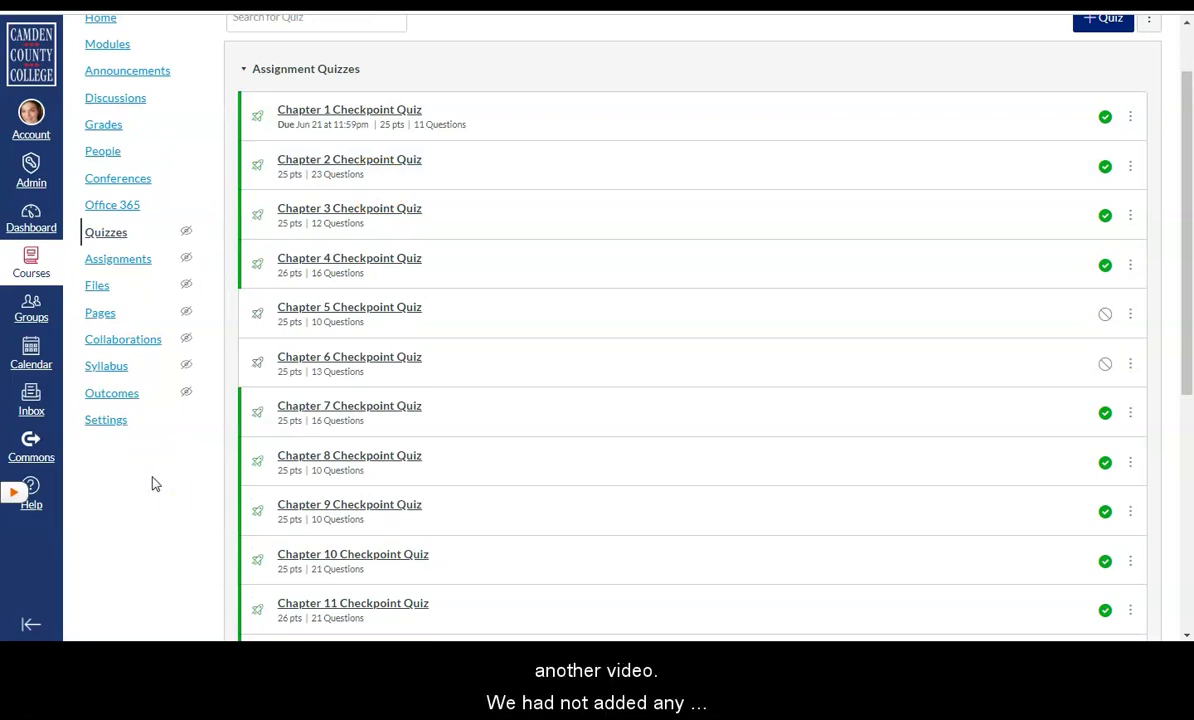
{"action": "scroll", "coordinate": [394, 619], "scroll_direction": "down", "scroll_amount": 1}
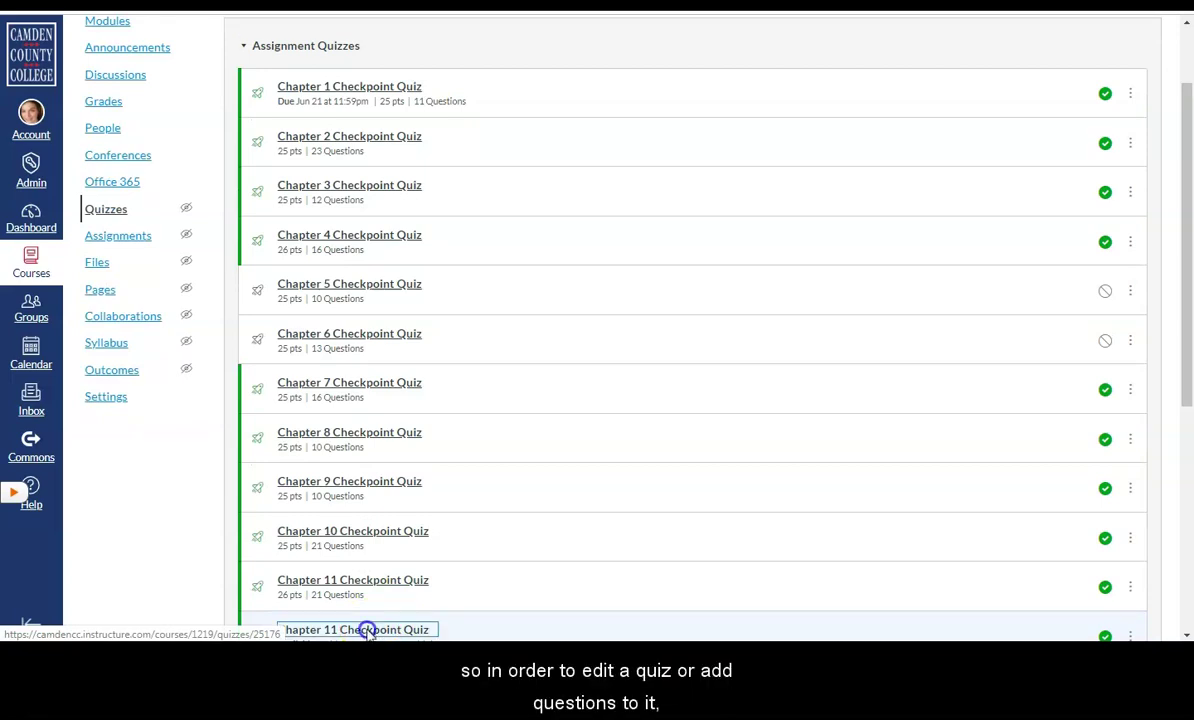
{"action": "left_click", "coordinate": [360, 630]}
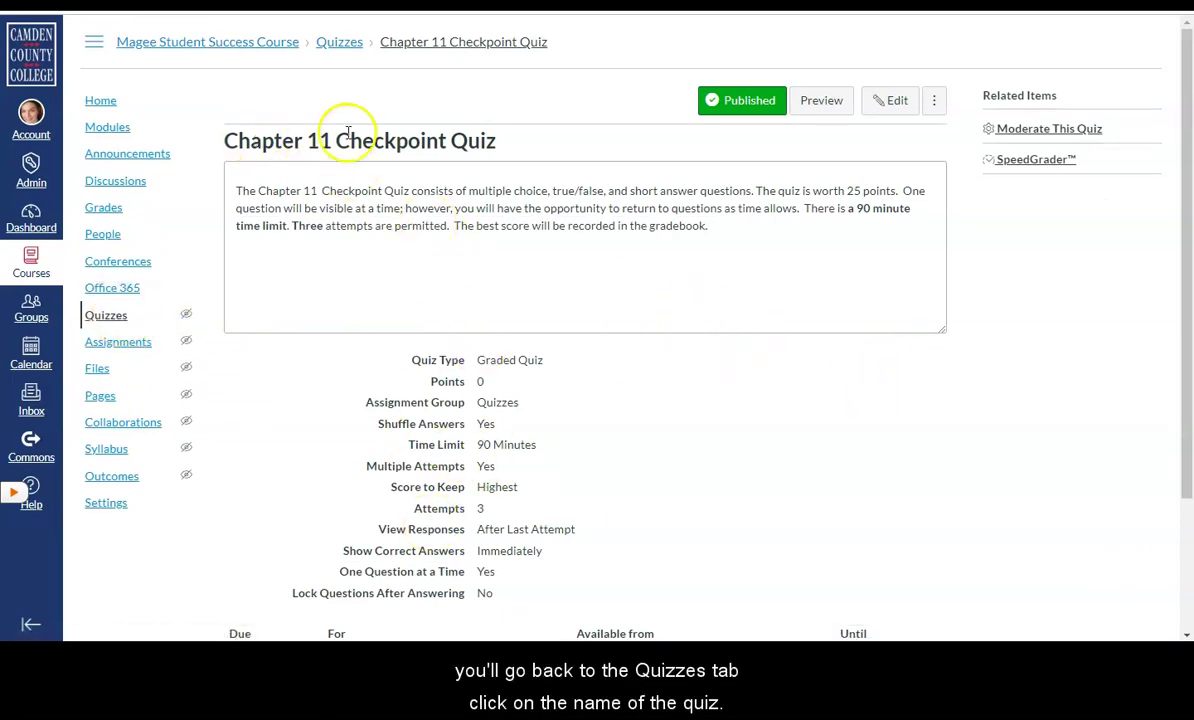
Edit the quiz and add a new Multiple Choice question worth 4 points.
{"action": "left_click", "coordinate": [887, 106]}
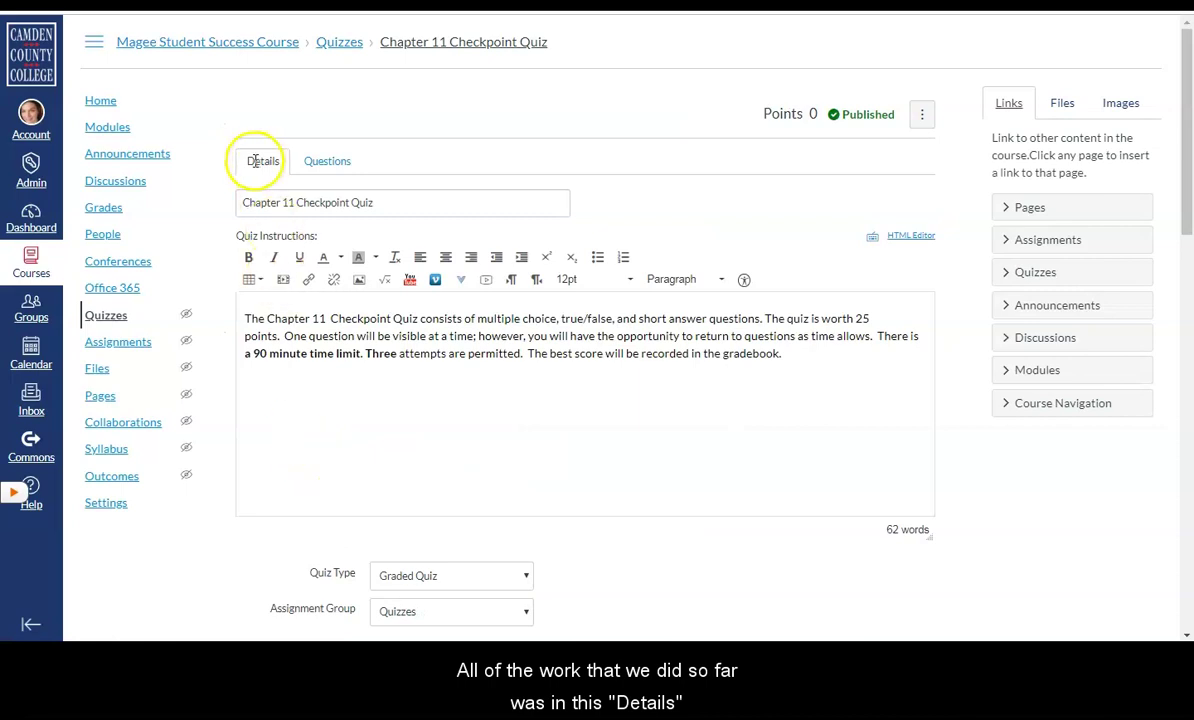
{"action": "left_click", "coordinate": [330, 161]}
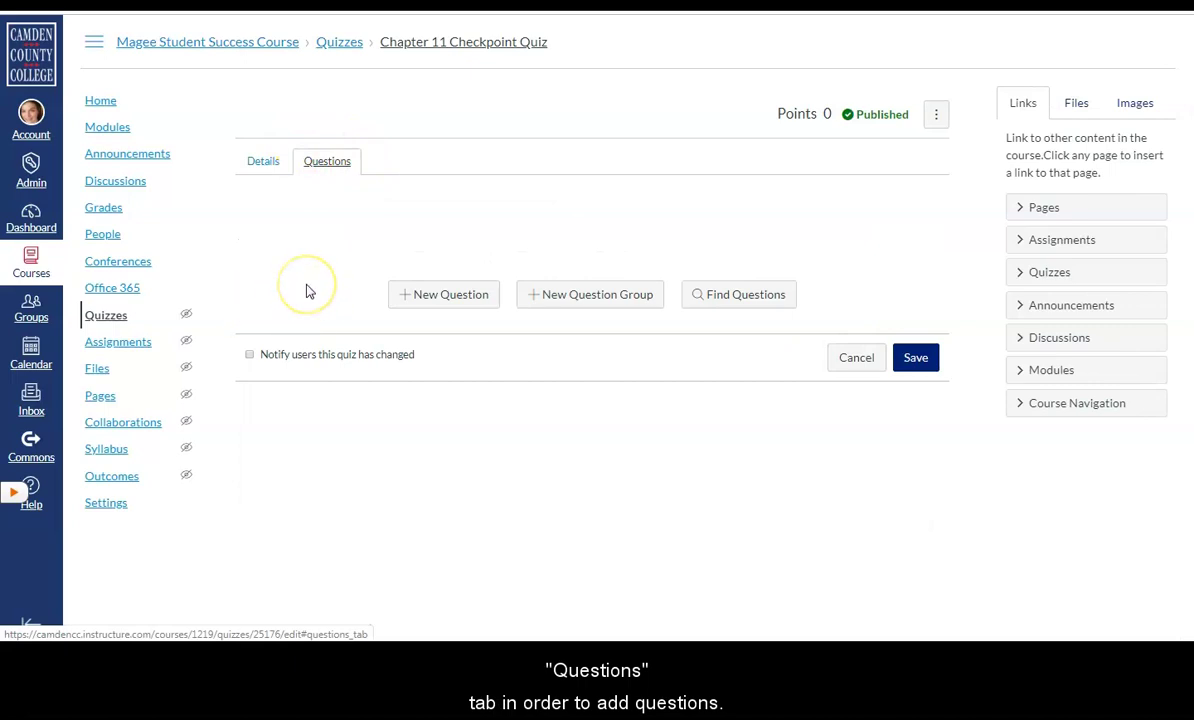
{"action": "left_click", "coordinate": [436, 295]}
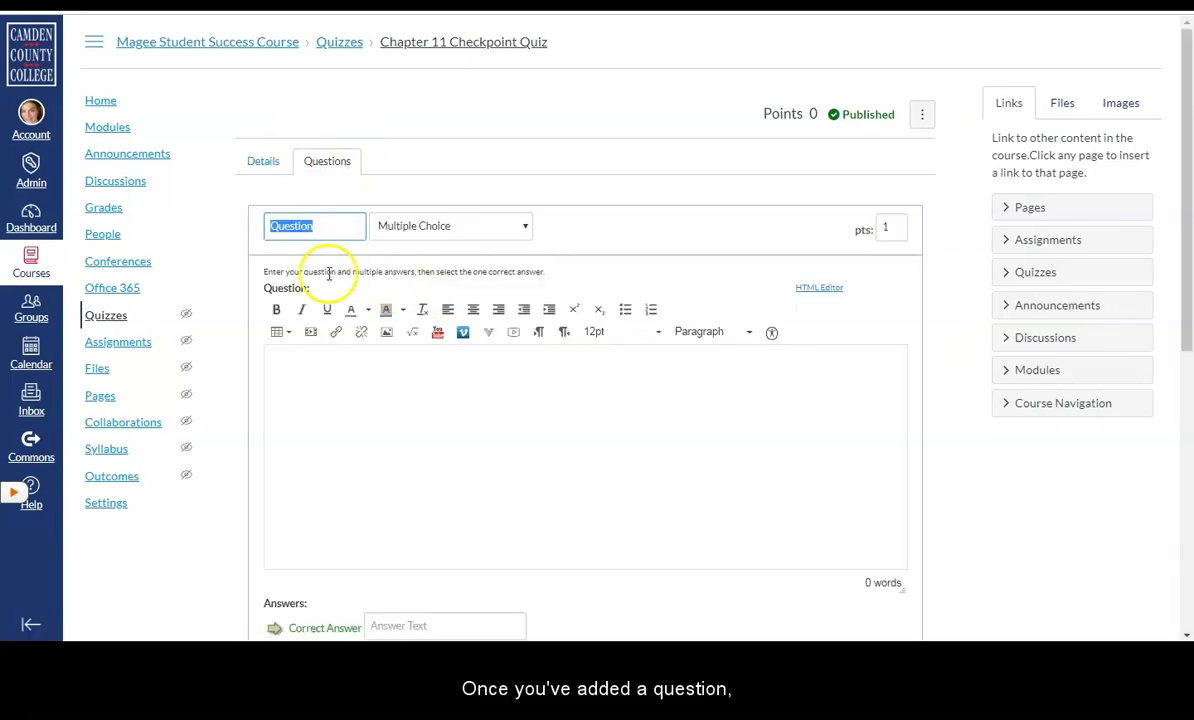
{"action": "left_click", "coordinate": [882, 226]}
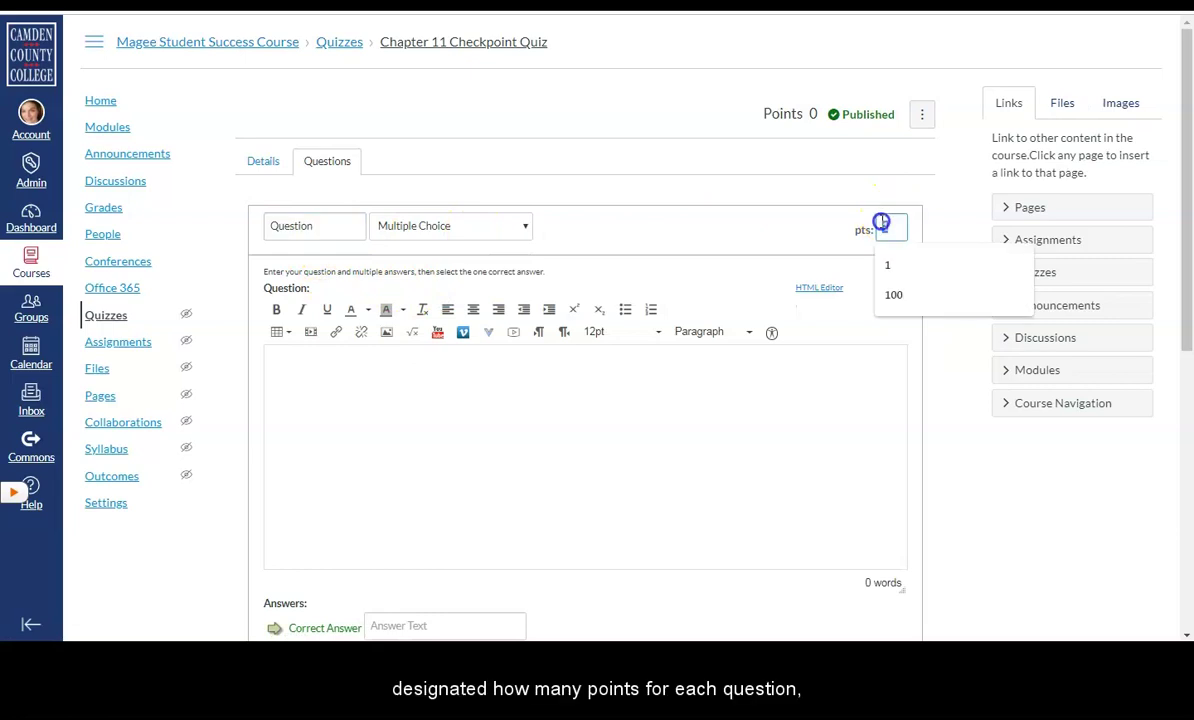
{"action": "type", "text": "4"}
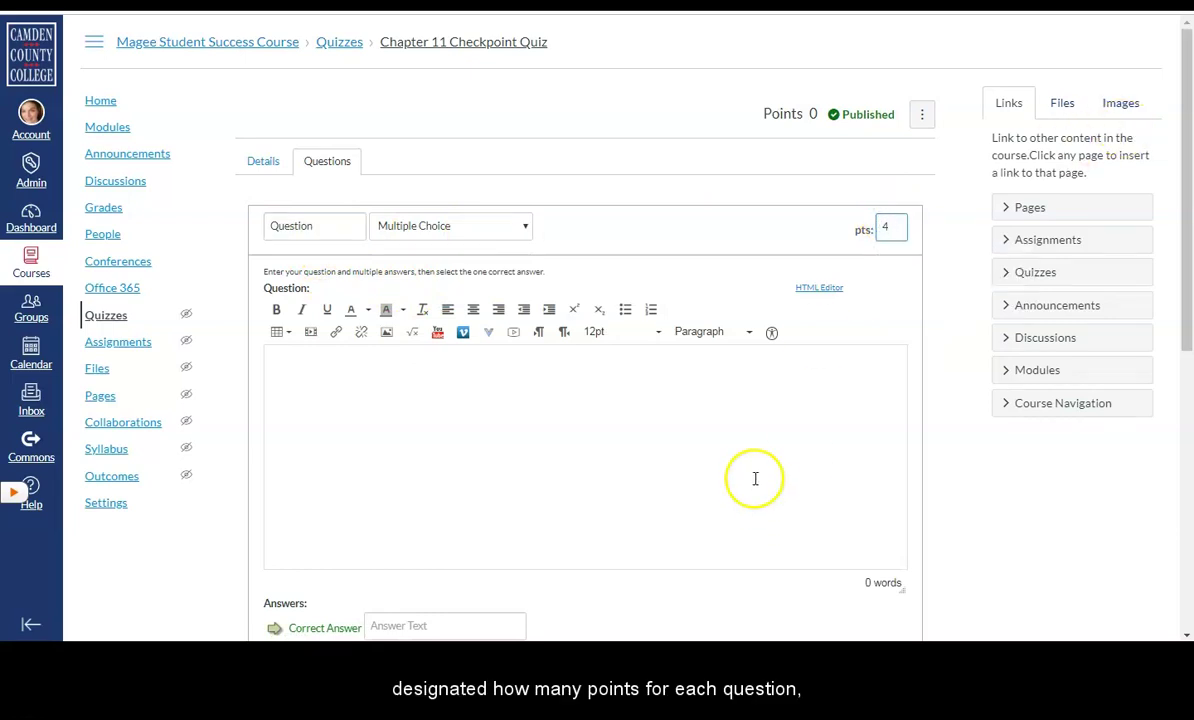
{"action": "scroll", "coordinate": [765, 467], "scroll_direction": "down", "scroll_amount": 4}
{"action": "scroll", "coordinate": [770, 455], "scroll_direction": "down", "scroll_amount": 3}
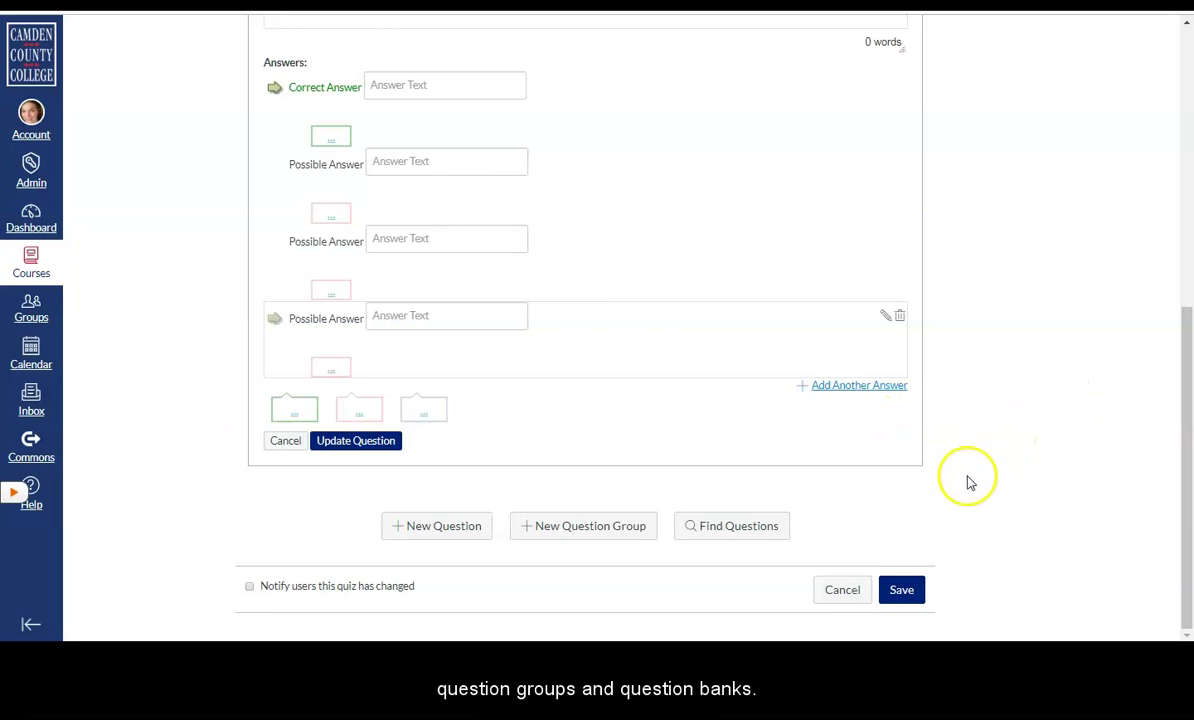
Save the 26-point quiz and open its Moderate This Quiz page.
{"action": "left_click", "coordinate": [903, 589]}
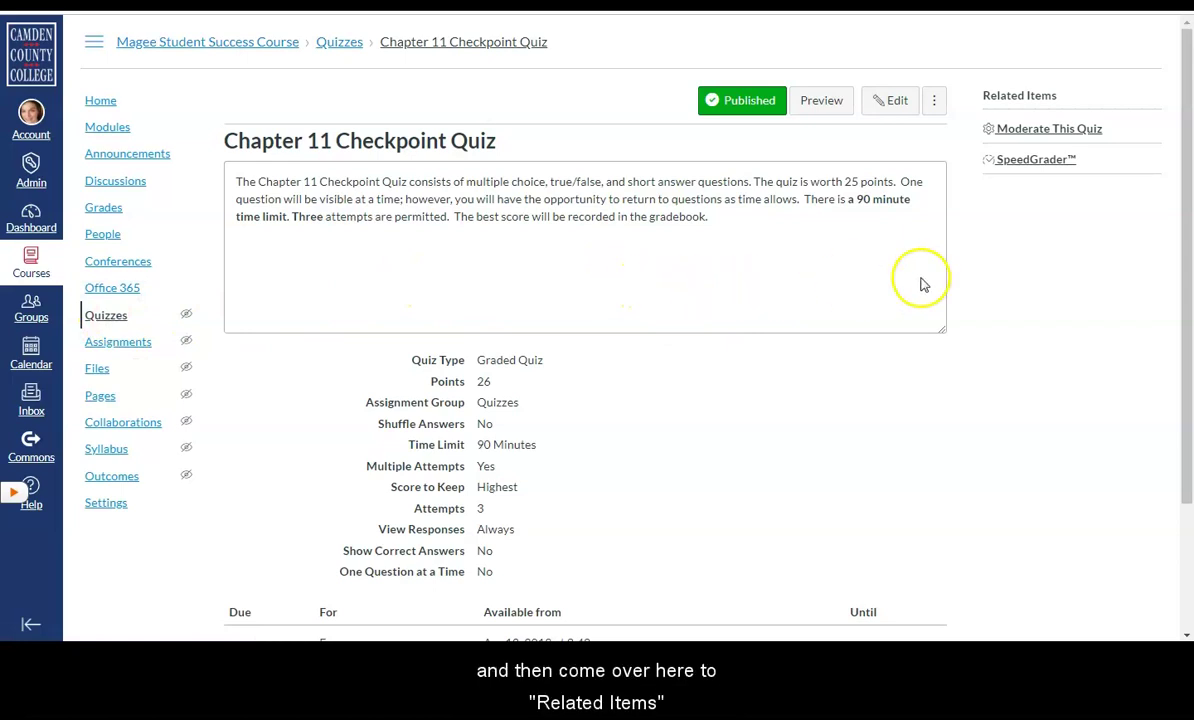
{"action": "left_click", "coordinate": [1031, 131]}
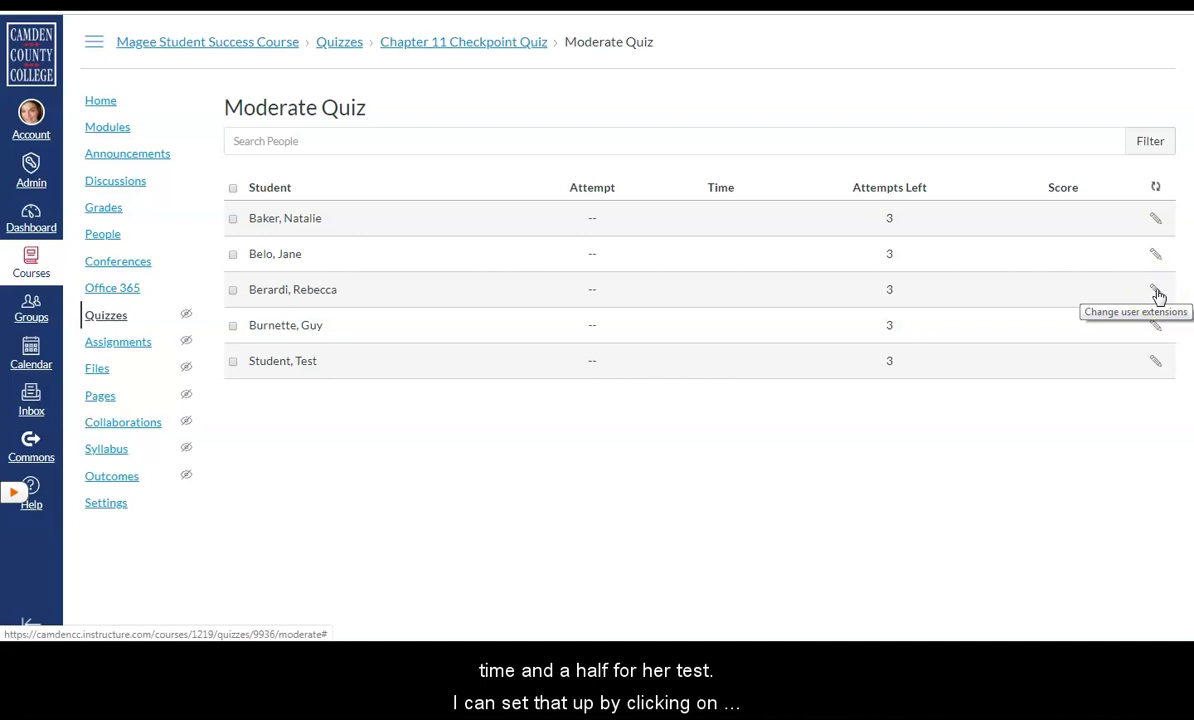
Give the third student 45 extra minutes per attempt, 1 extra attempt, and manual unlock for the next attempt.
{"action": "left_click", "coordinate": [1156, 290]}
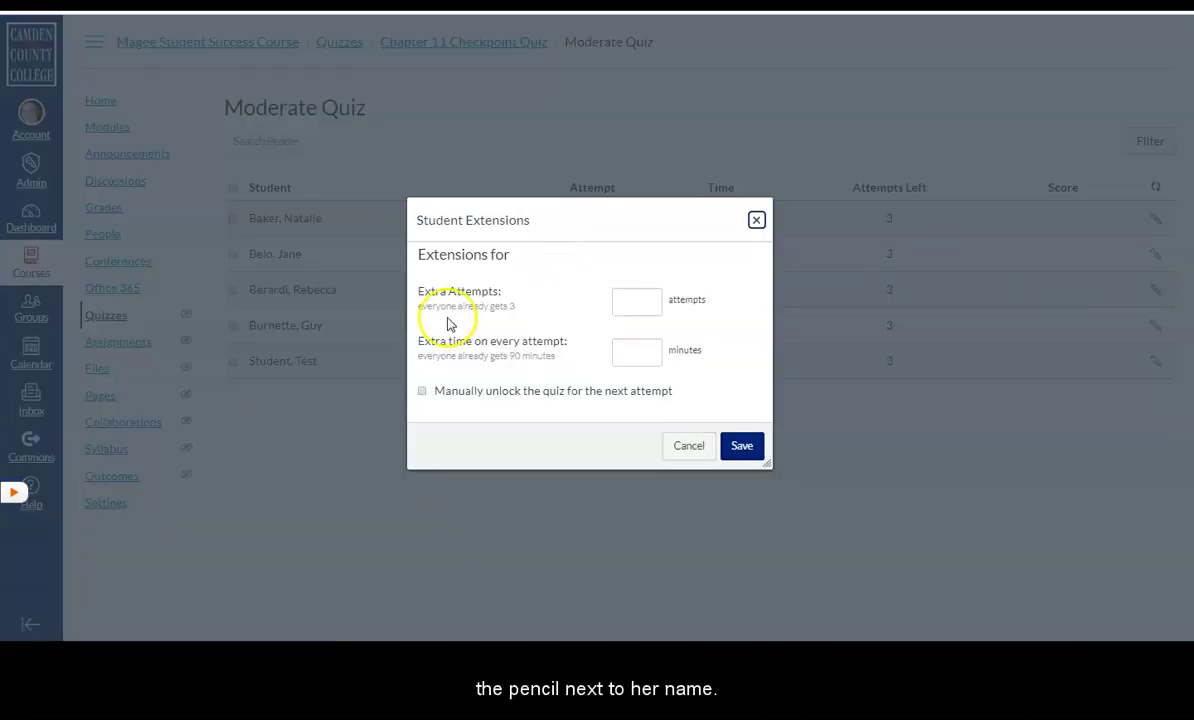
{"action": "left_click", "coordinate": [636, 350]}
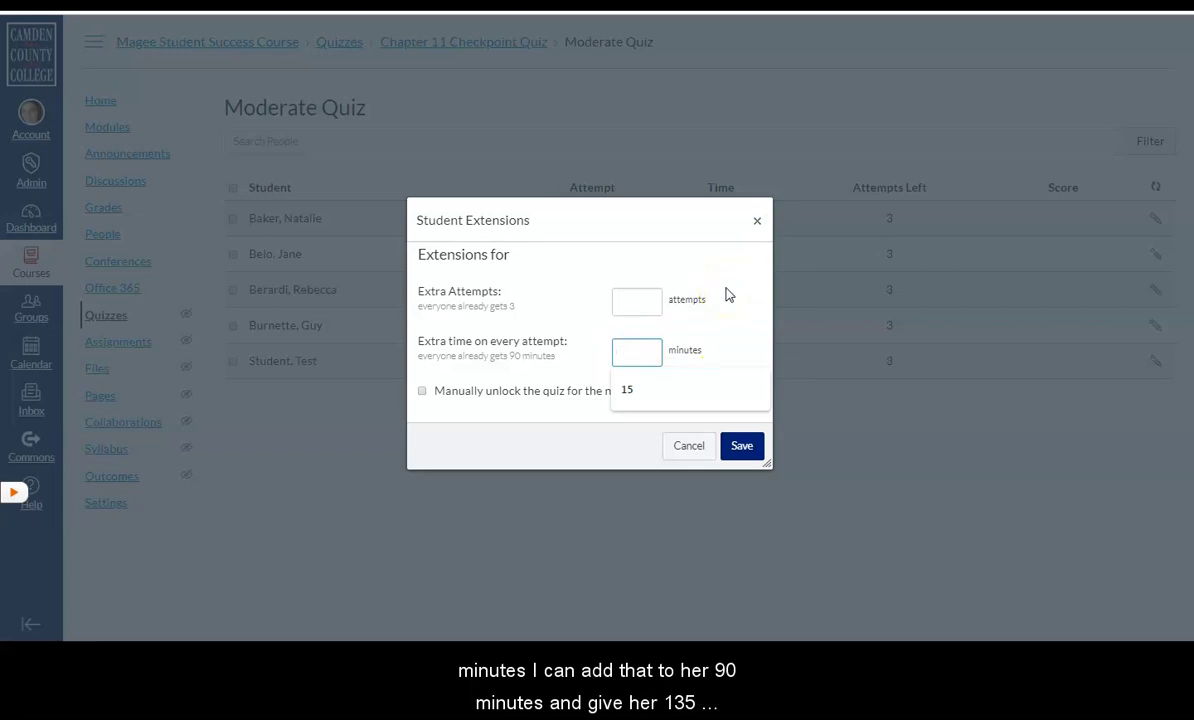
{"action": "left_click", "coordinate": [610, 350]}
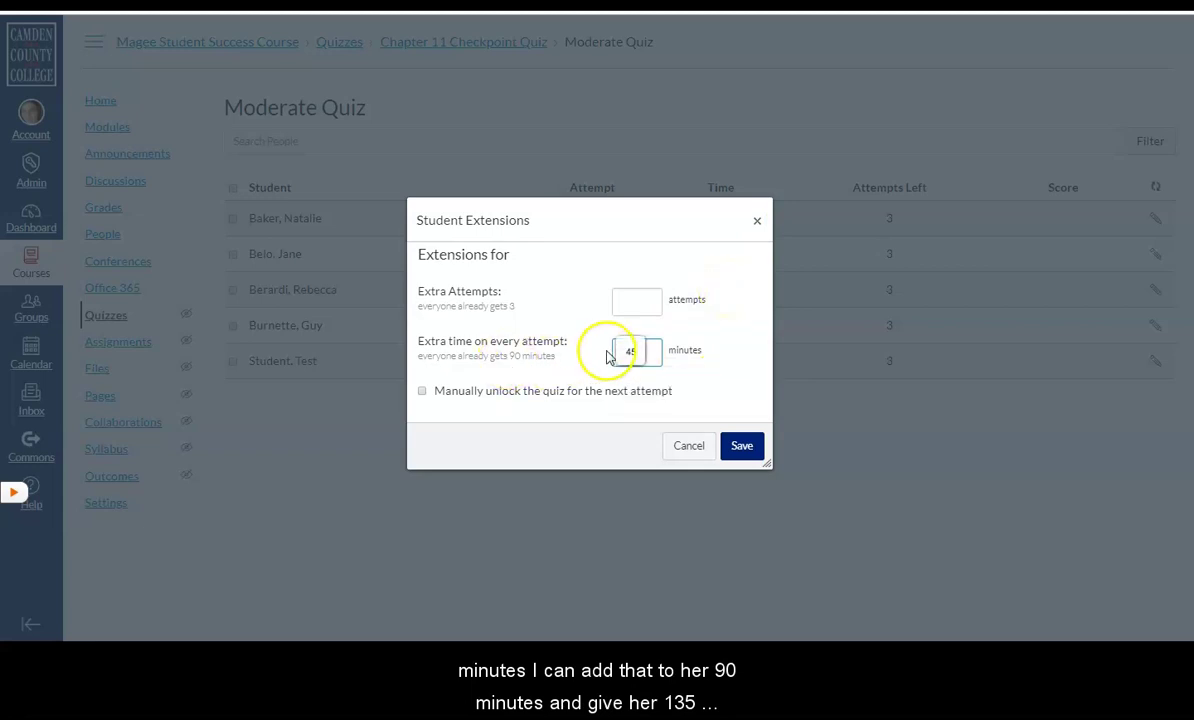
{"action": "left_click", "coordinate": [619, 302]}
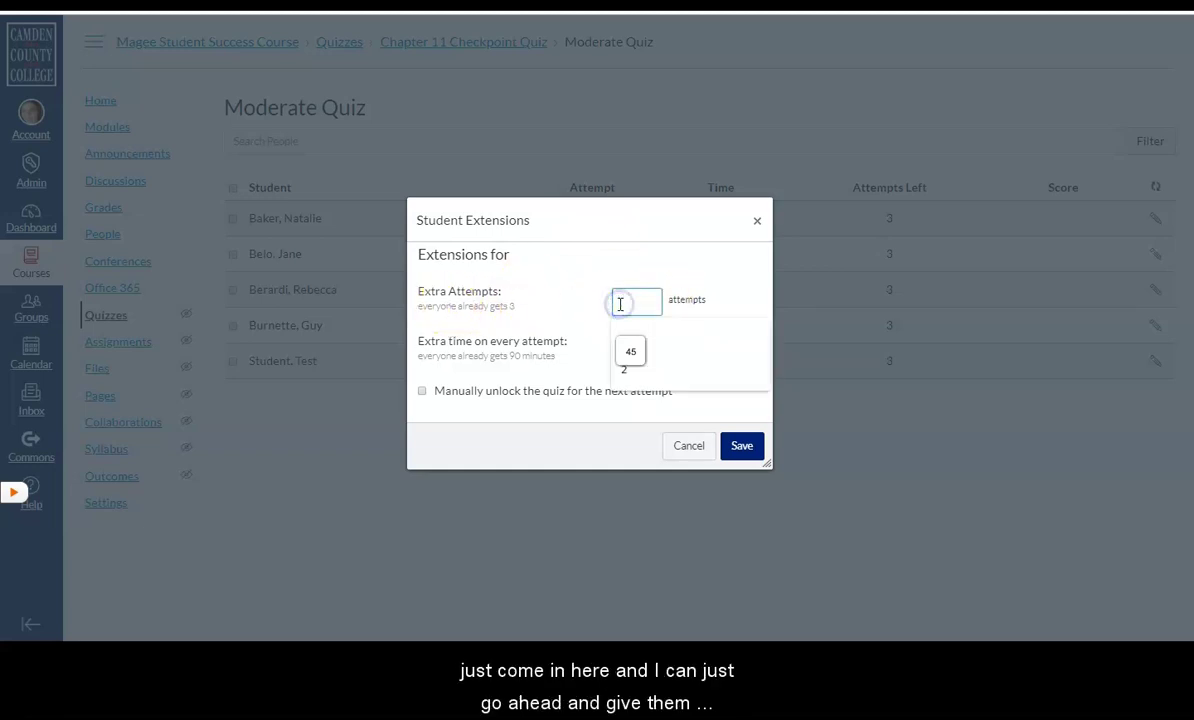
{"action": "type", "text": "1"}
{"action": "left_click", "coordinate": [605, 305]}
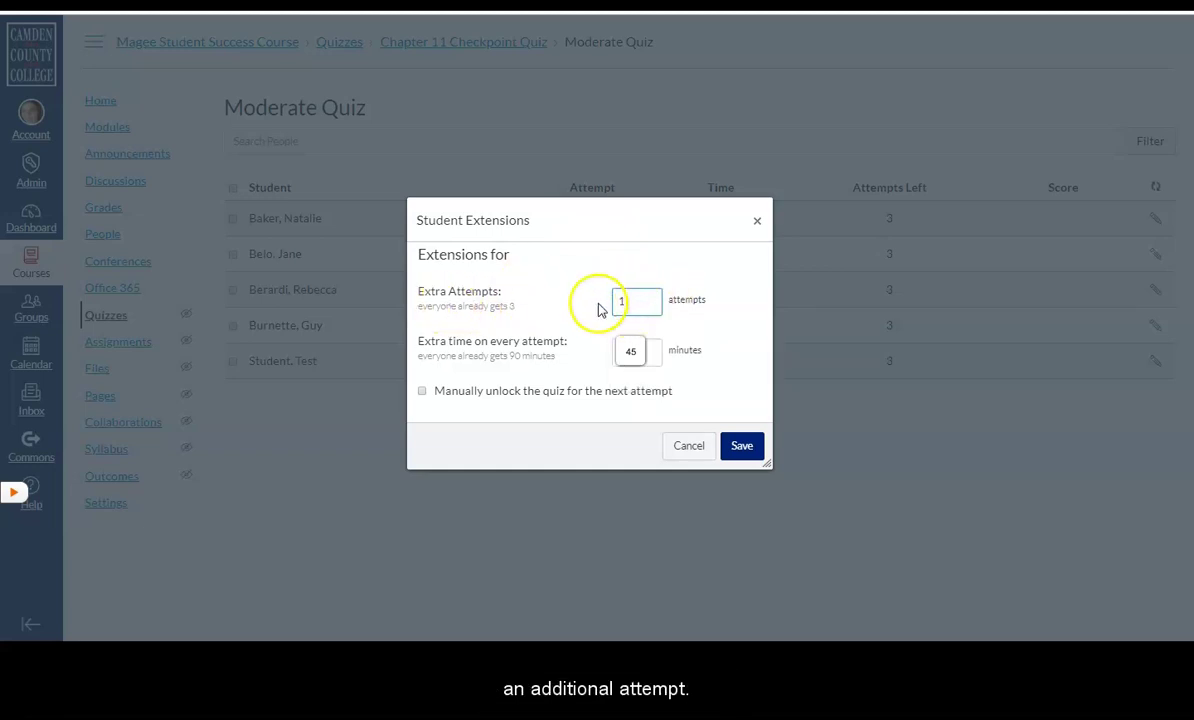
{"action": "left_click", "coordinate": [422, 392]}
{"action": "left_click", "coordinate": [422, 392]}
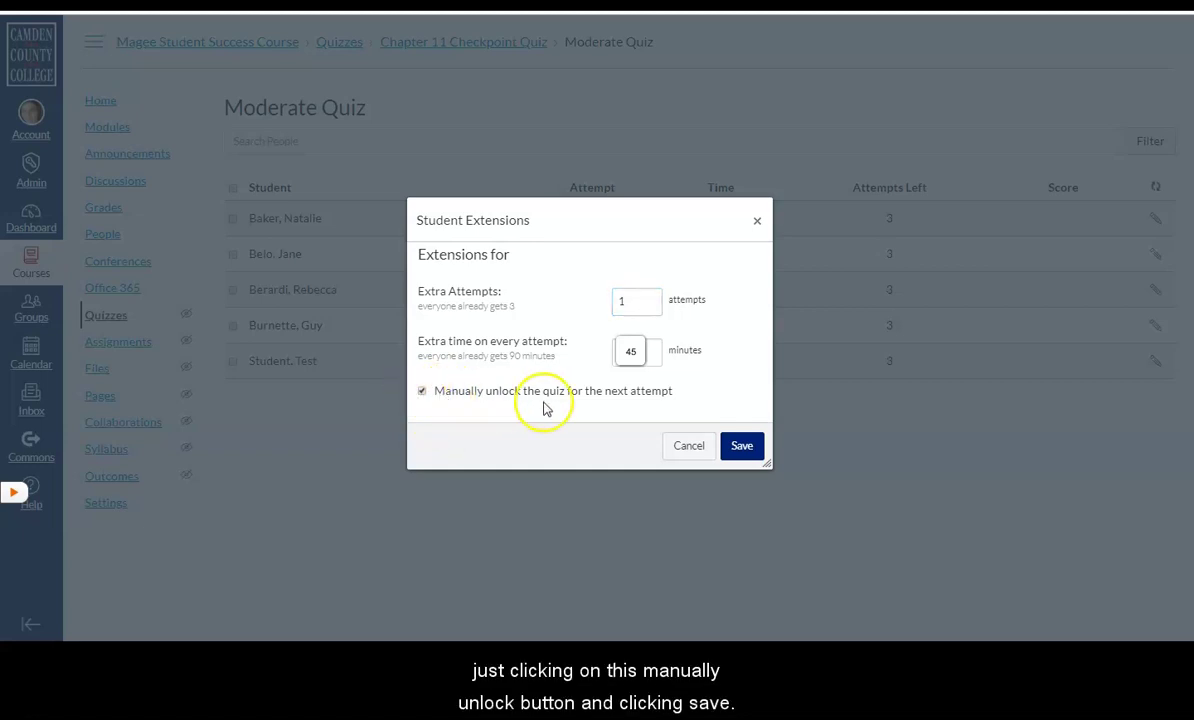
{"action": "left_click", "coordinate": [743, 447]}
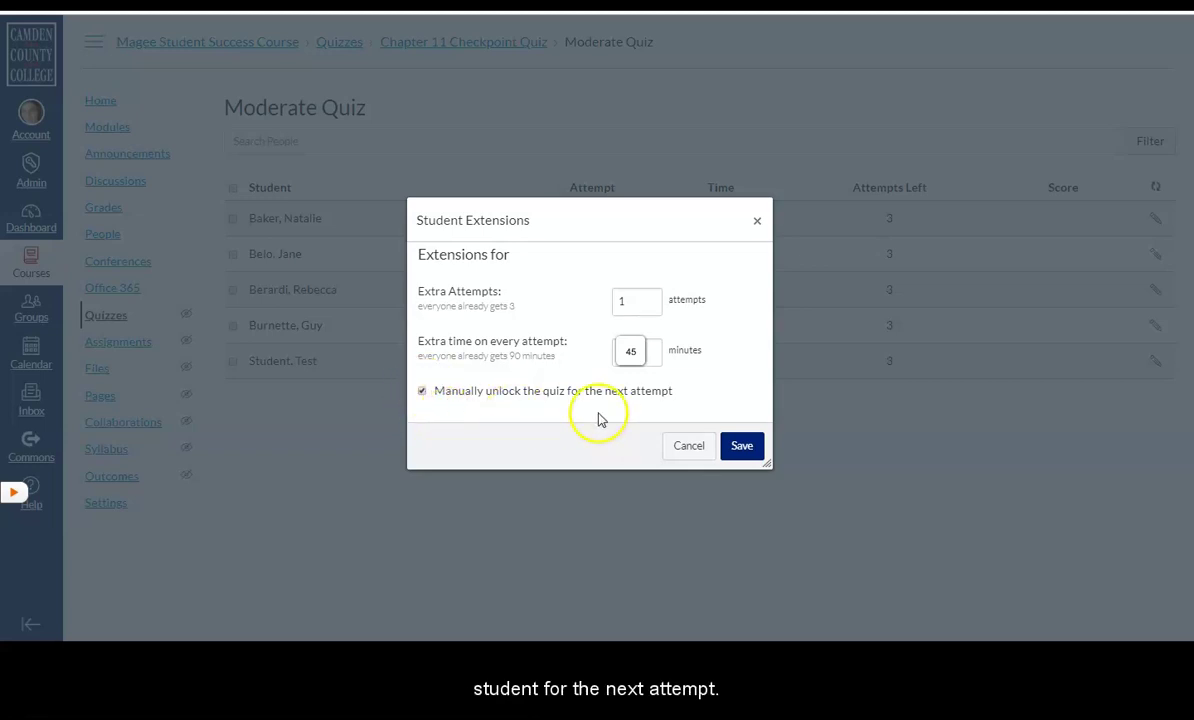
Save the student's extensions so 4 attempts remain.
{"action": "left_click", "coordinate": [741, 445]}
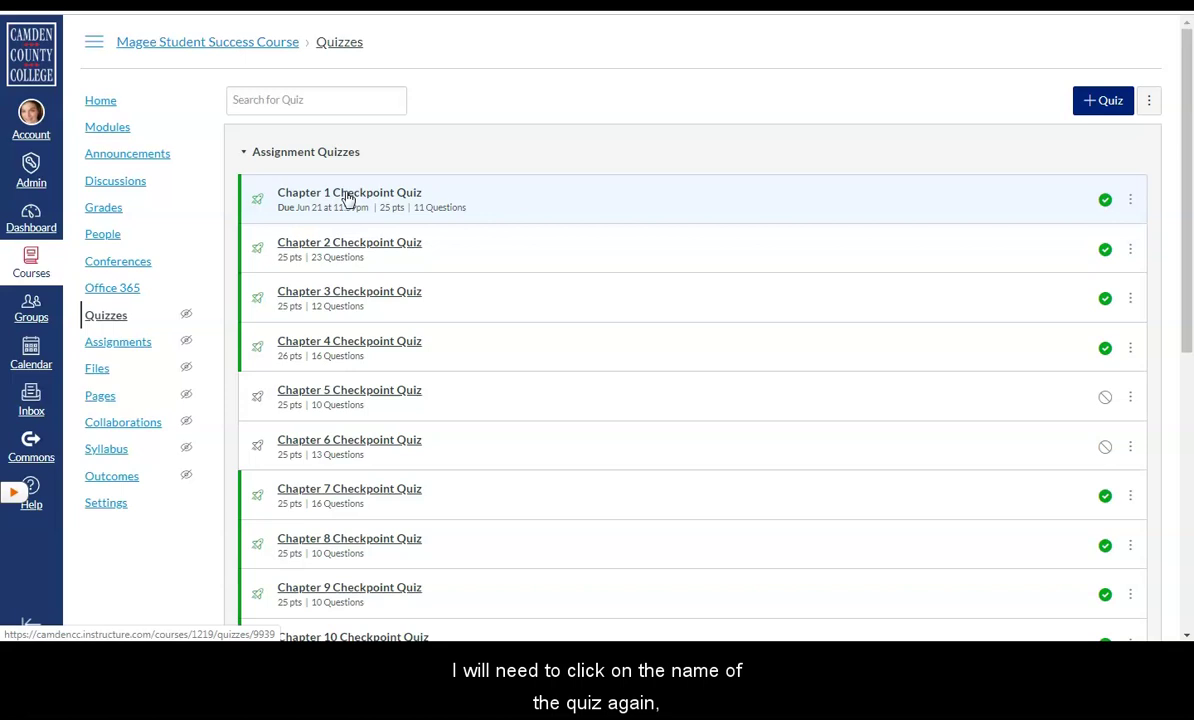
Open the Chapter 1 Checkpoint Quiz page.
{"action": "left_click", "coordinate": [348, 198]}
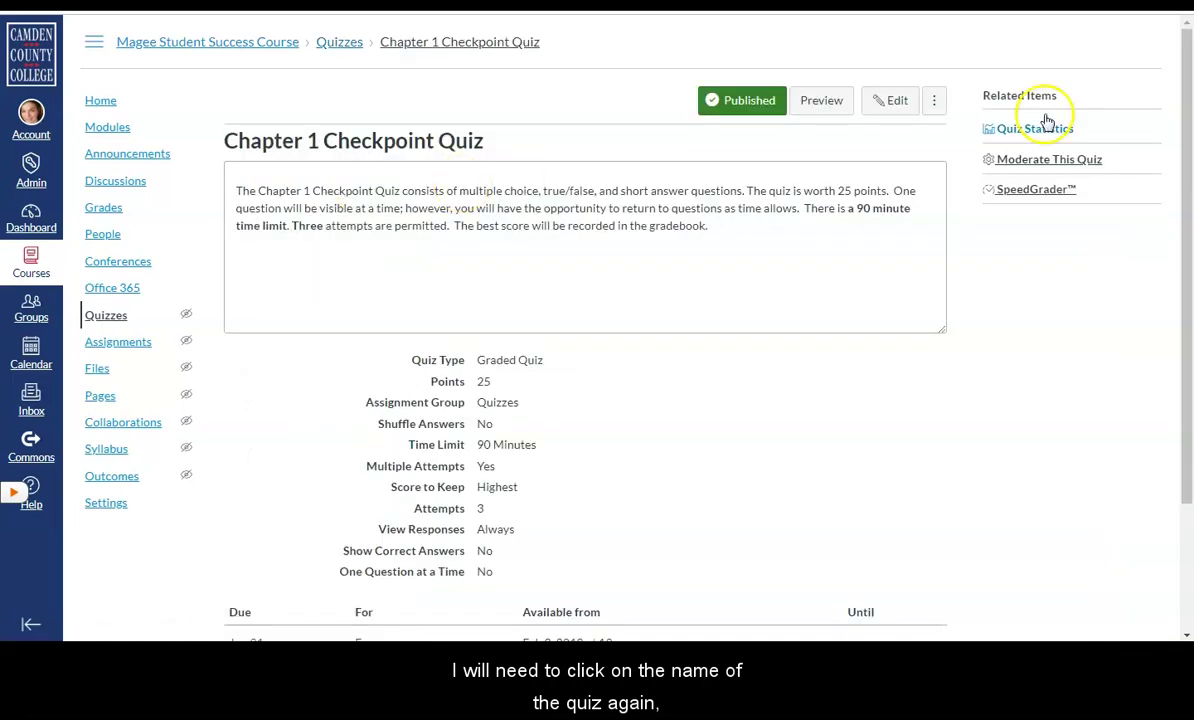
In SpeedGrader, score the first student's Question 4 essay, bringing the total to 7/25, then view the attempt log.
{"action": "left_click", "coordinate": [1020, 192]}
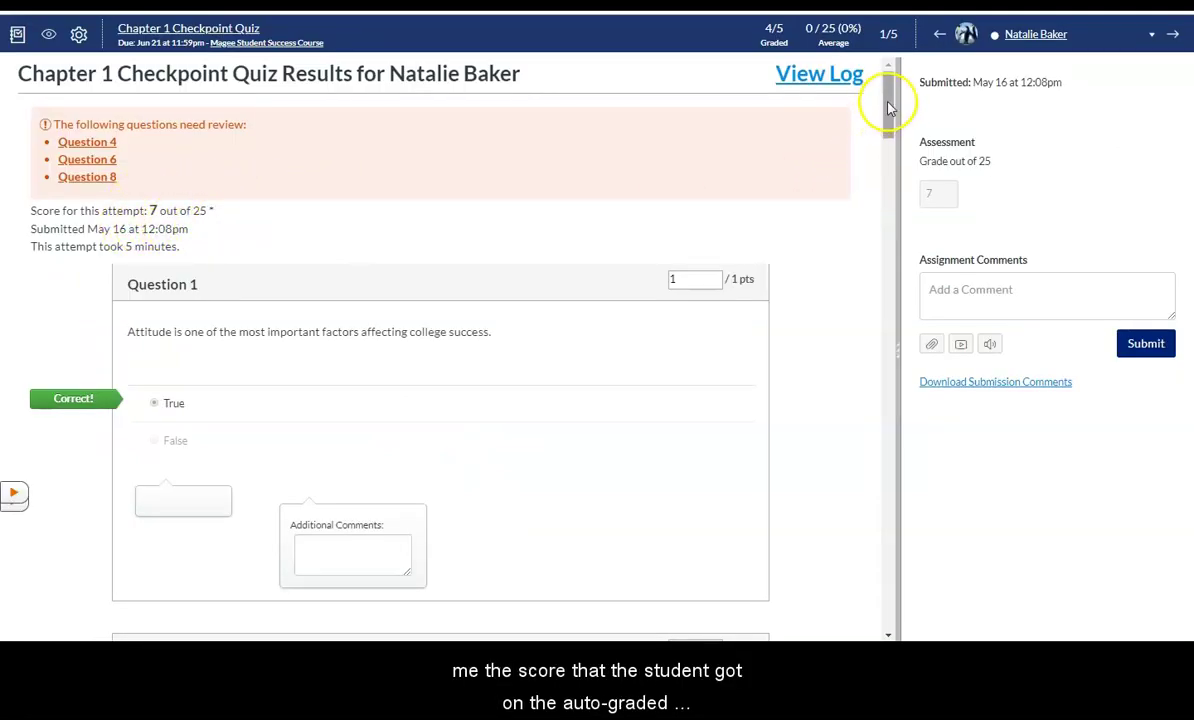
{"action": "left_click", "coordinate": [86, 146]}
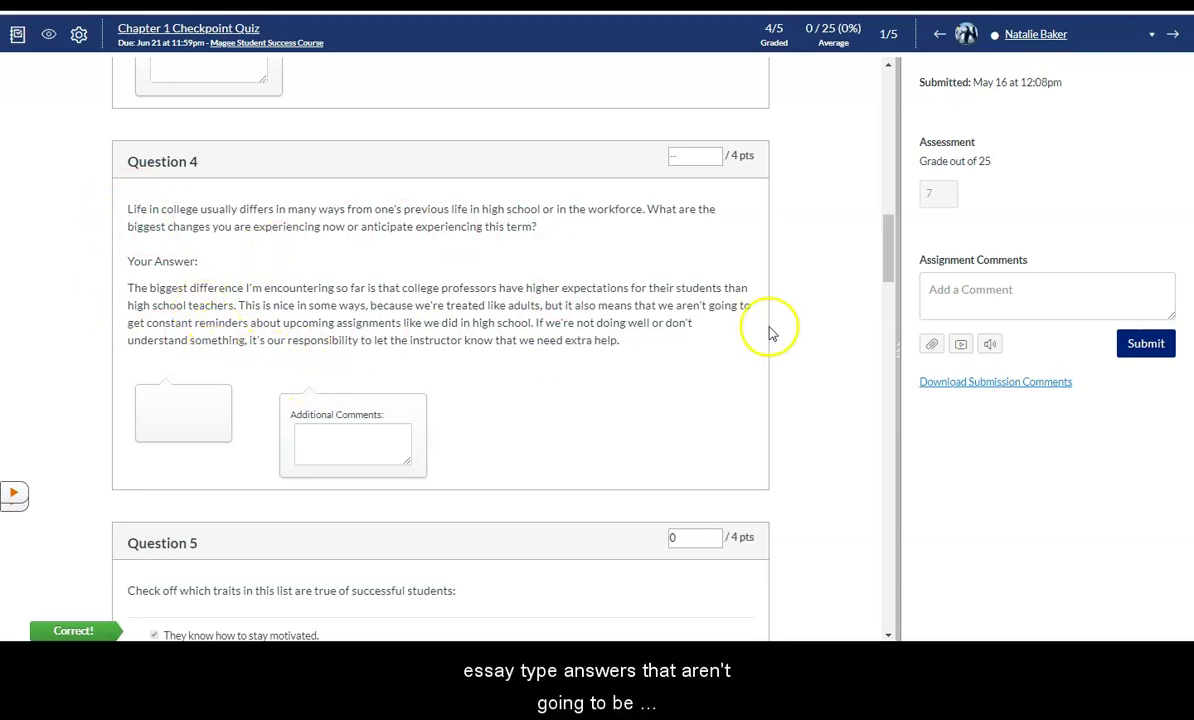
{"action": "left_click", "coordinate": [673, 156]}
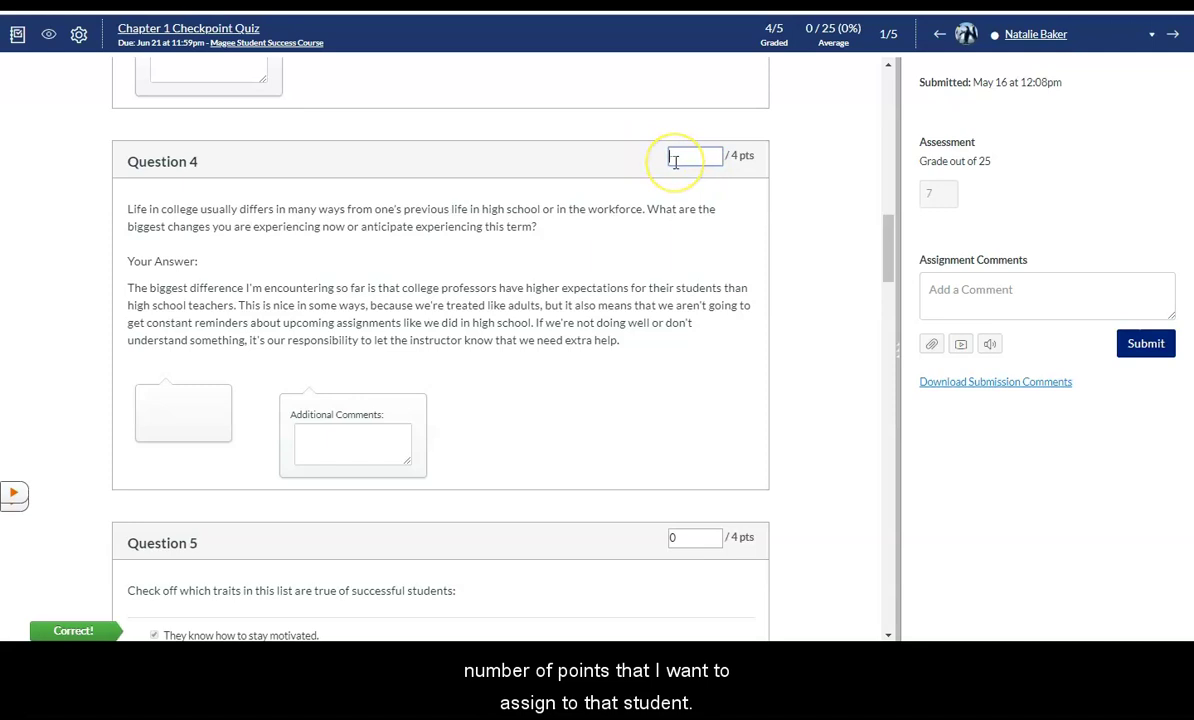
{"action": "left_click", "coordinate": [680, 385]}
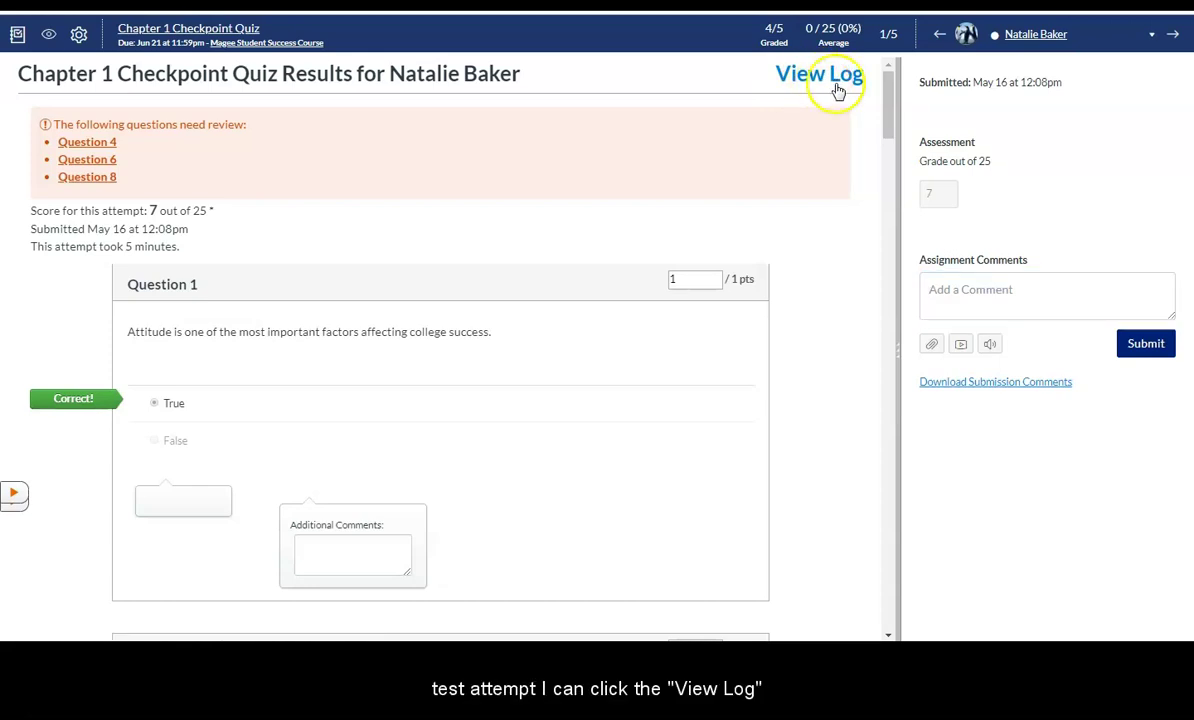
{"action": "left_click", "coordinate": [801, 79]}
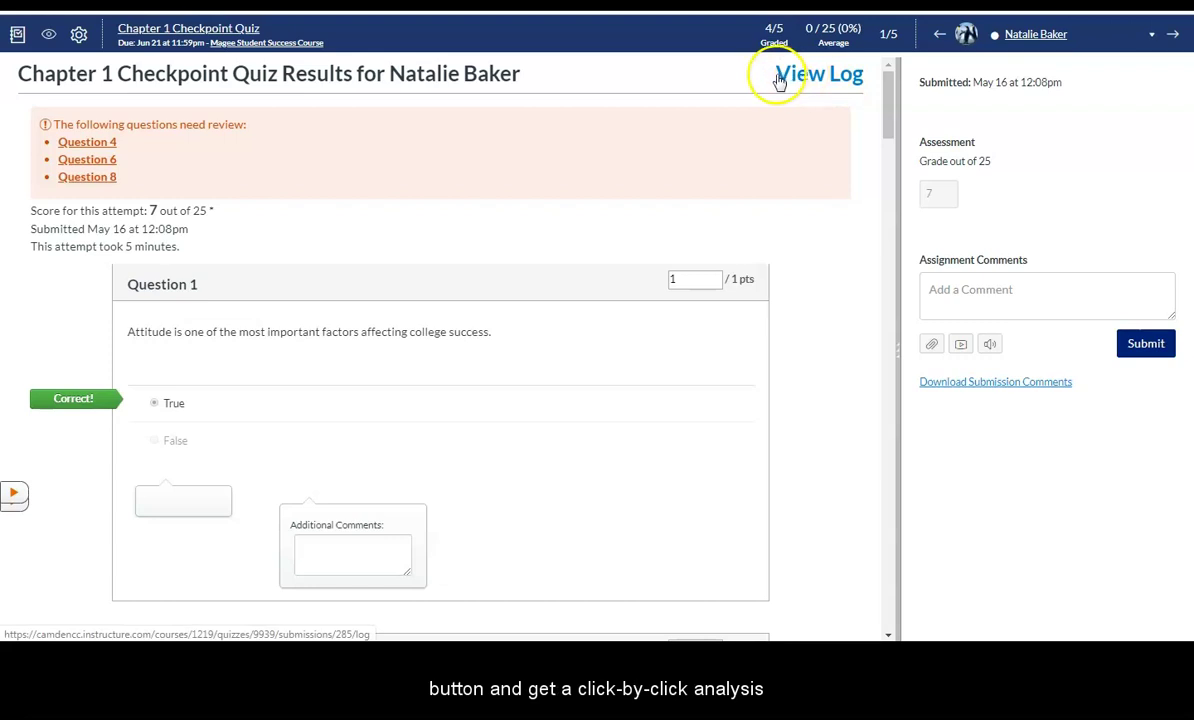